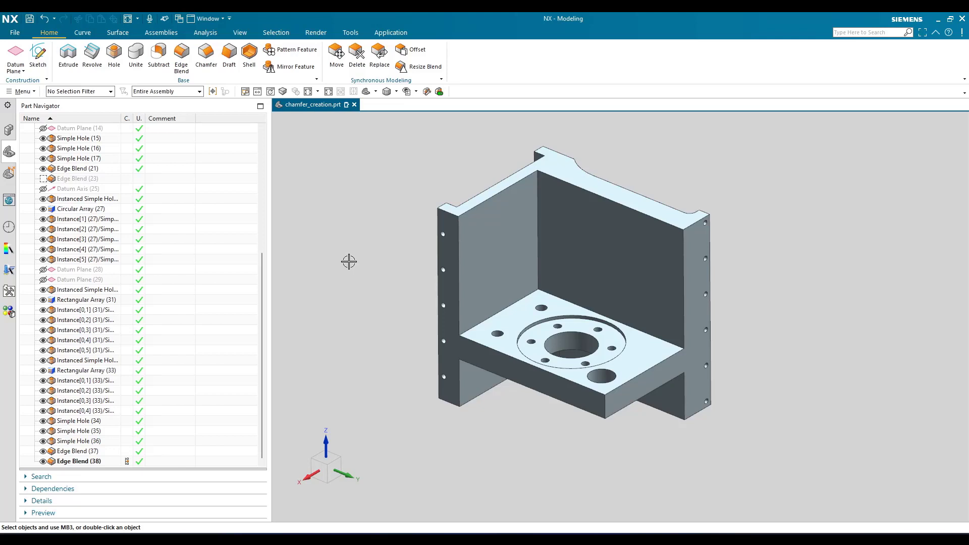
left_click(349, 261)
scroll(340, 246, "down", 2)
scroll(339, 245, "up", 2)
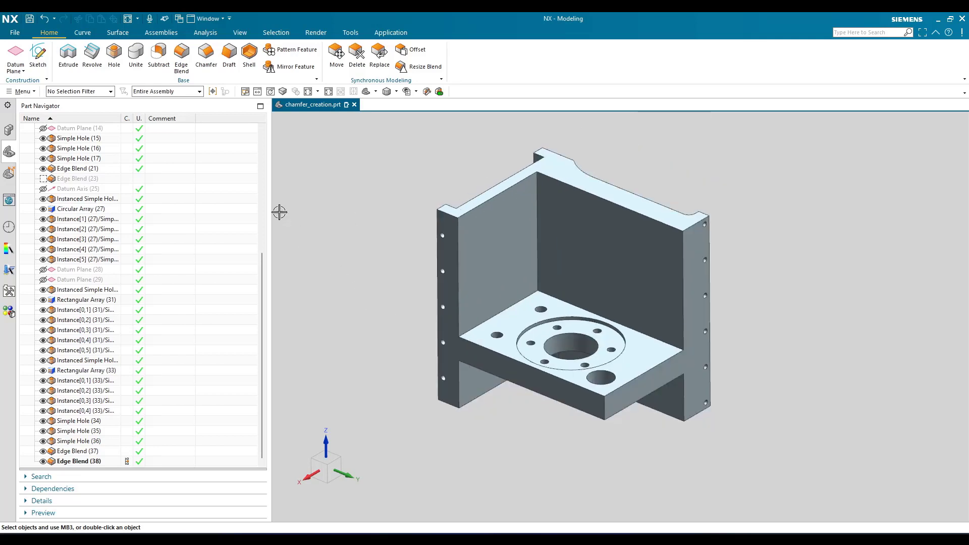
Try a 5 mm circular edge blend on the pocket's two upper inner edges and vertical corner edge, and undo it
left_click(183, 60)
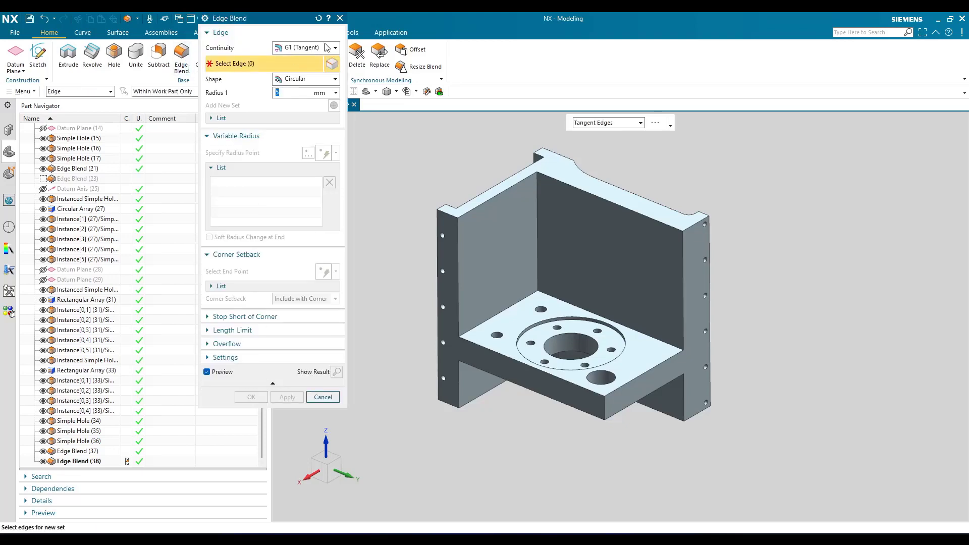
double_click(268, 19)
left_click_drag(269, 24, 254, 97)
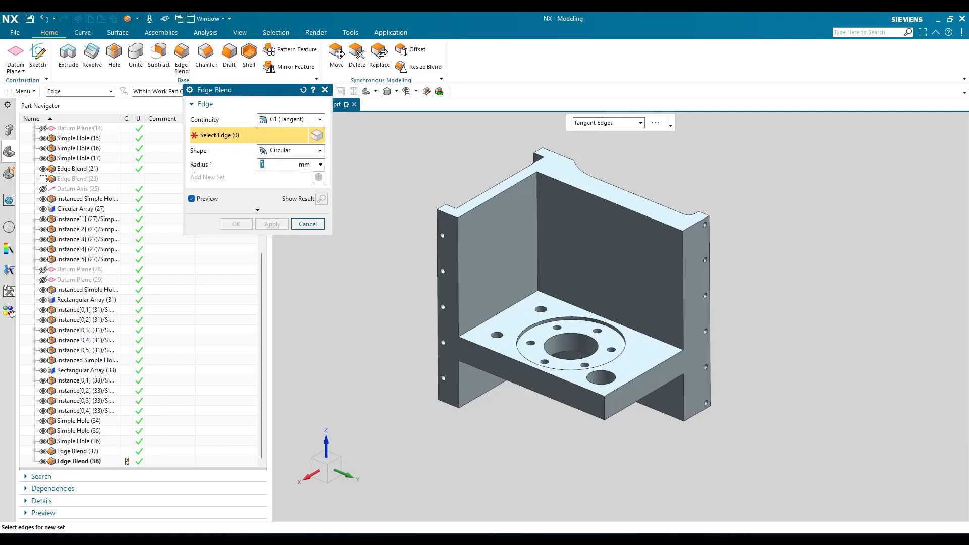
scroll(404, 212, "down", 2)
scroll(434, 273, "up", 1)
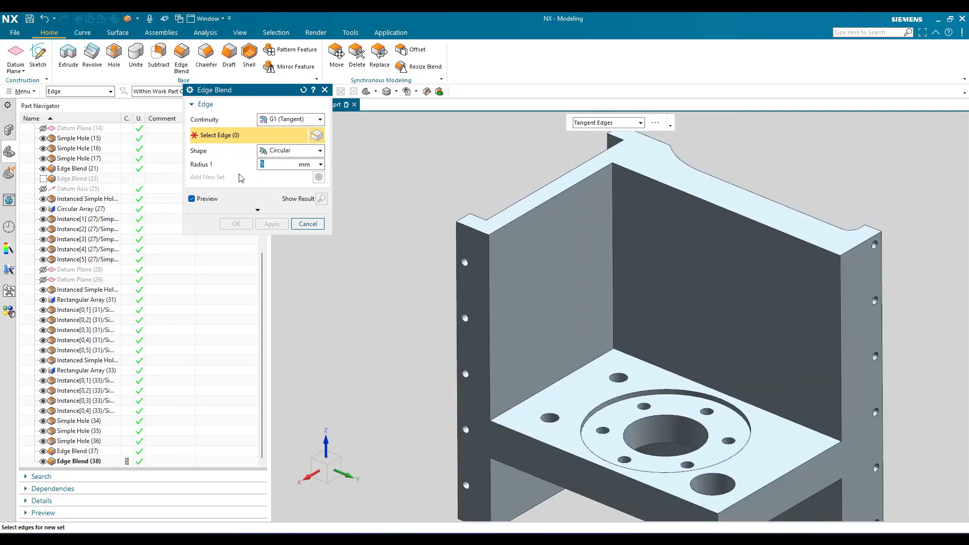
scroll(549, 182, "down", 3)
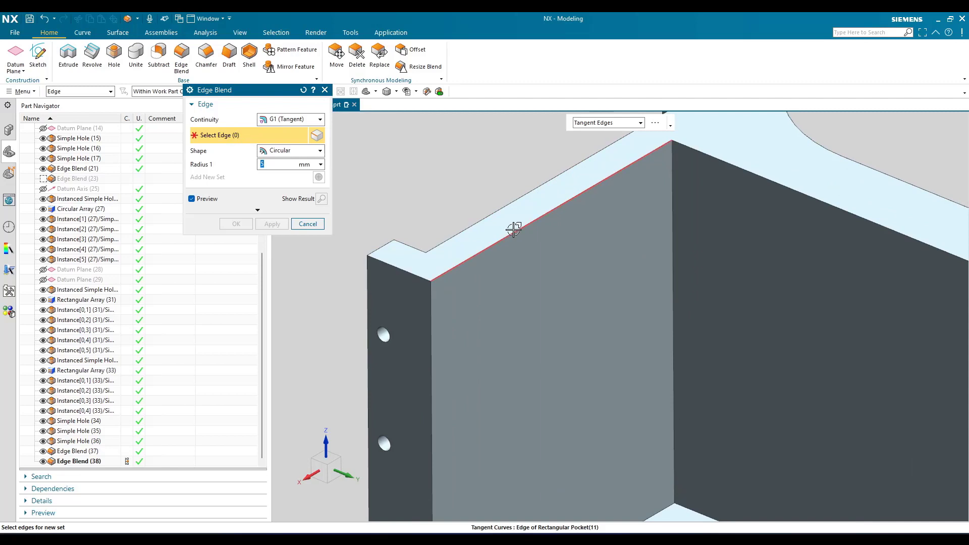
left_click(513, 229)
scroll(475, 288, "up", 2)
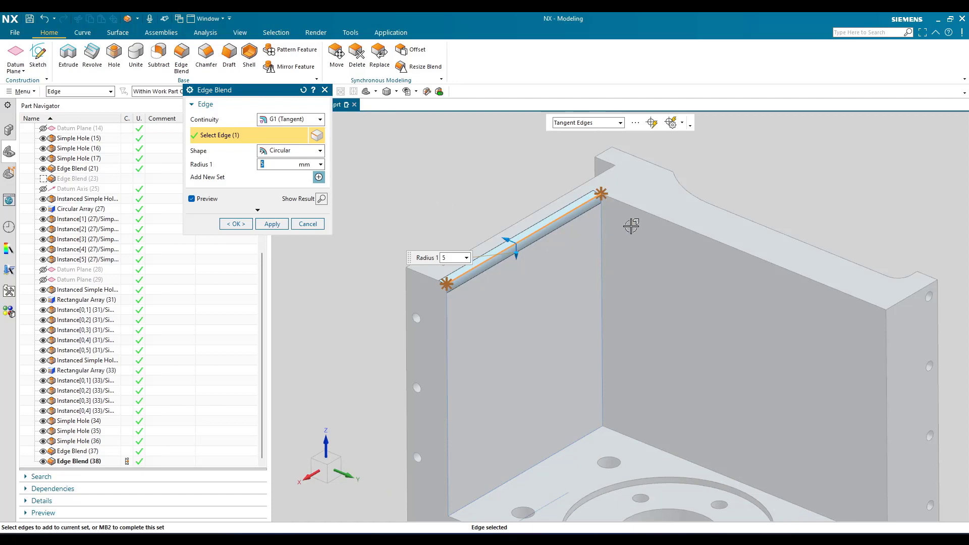
left_click(649, 214)
left_click(602, 267)
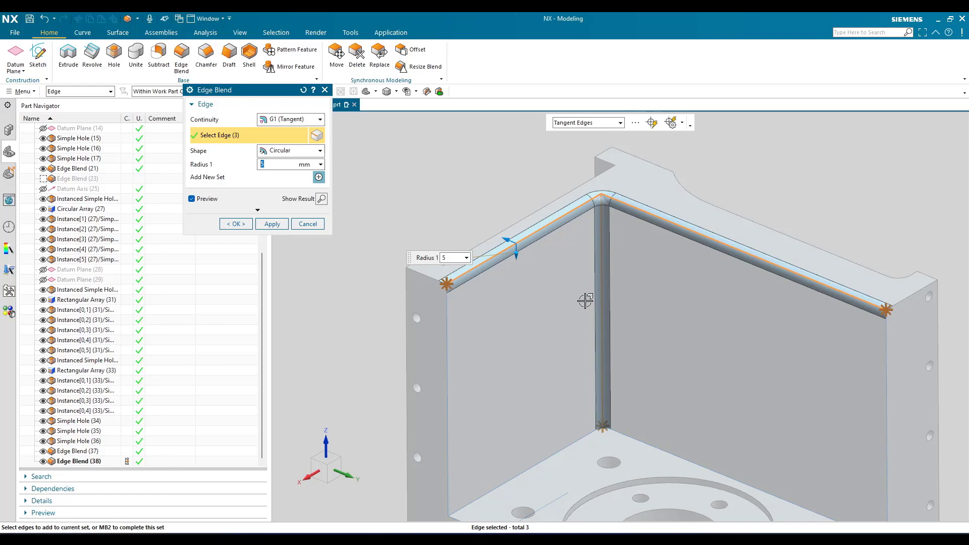
left_click(273, 224)
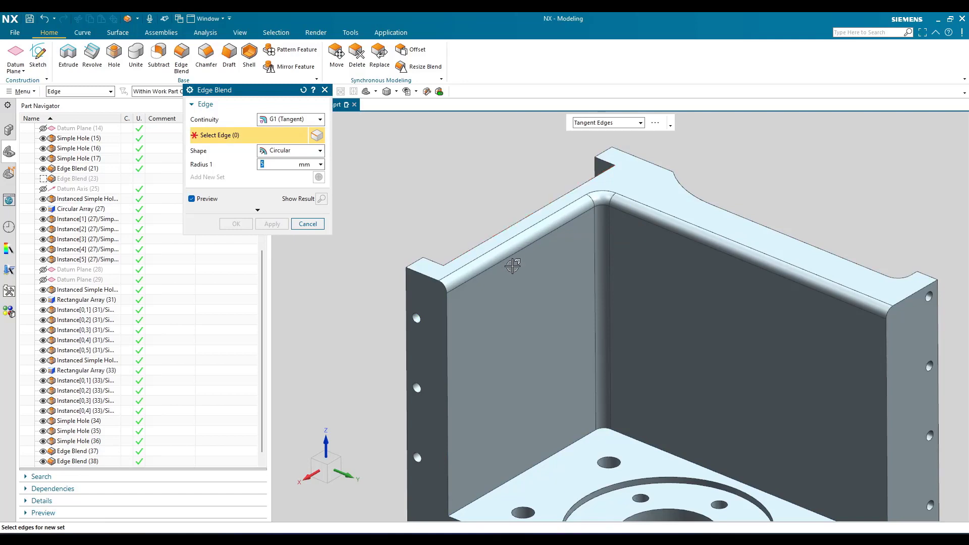
key("ctrl+z")
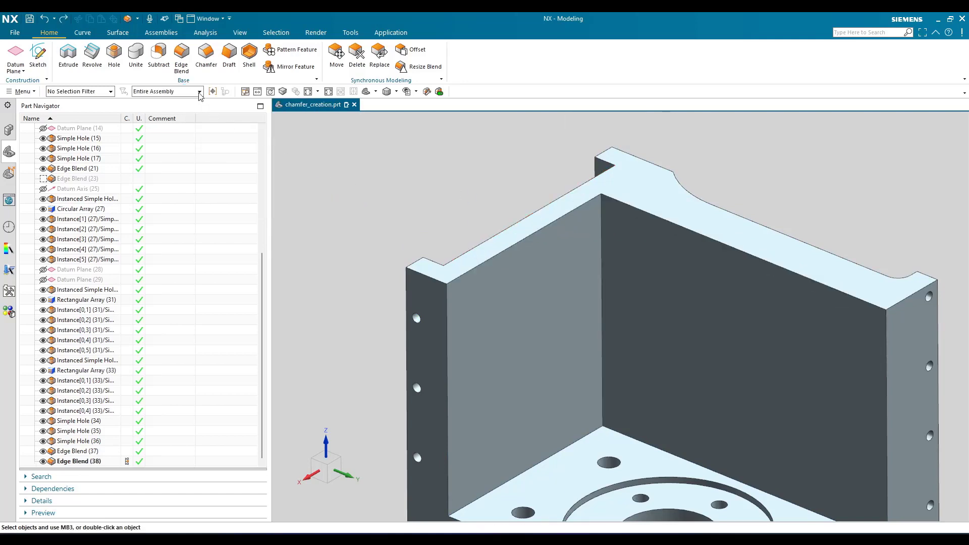
Start a circular edge blend with a 5 mm radius on the upper inner edge of the short side wall
left_click(182, 57)
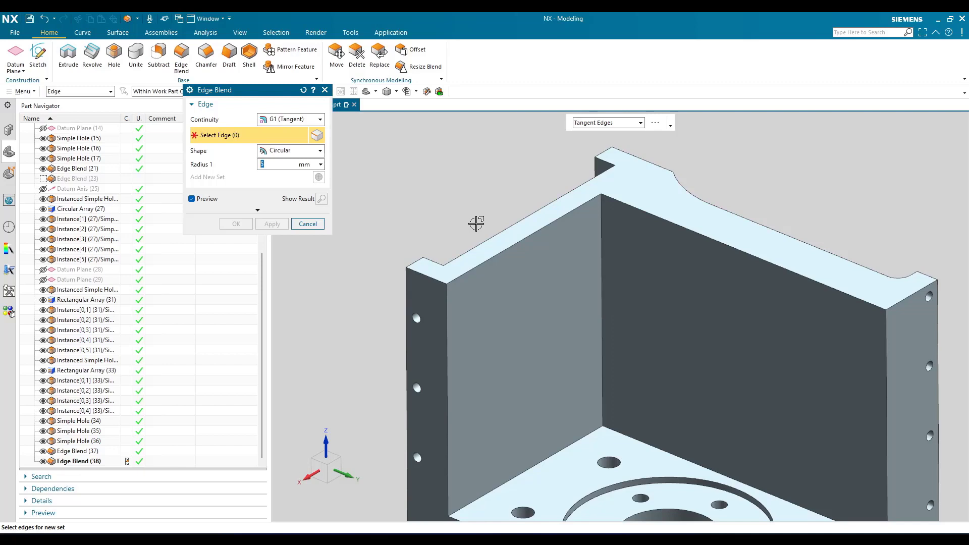
left_click(485, 259)
scroll(485, 272, "up", 2)
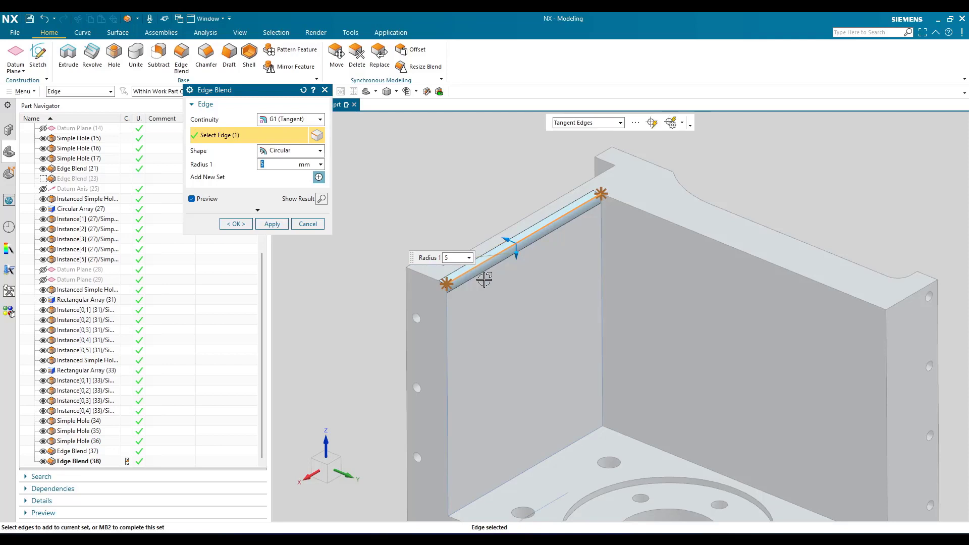
scroll(455, 278, "up", 3)
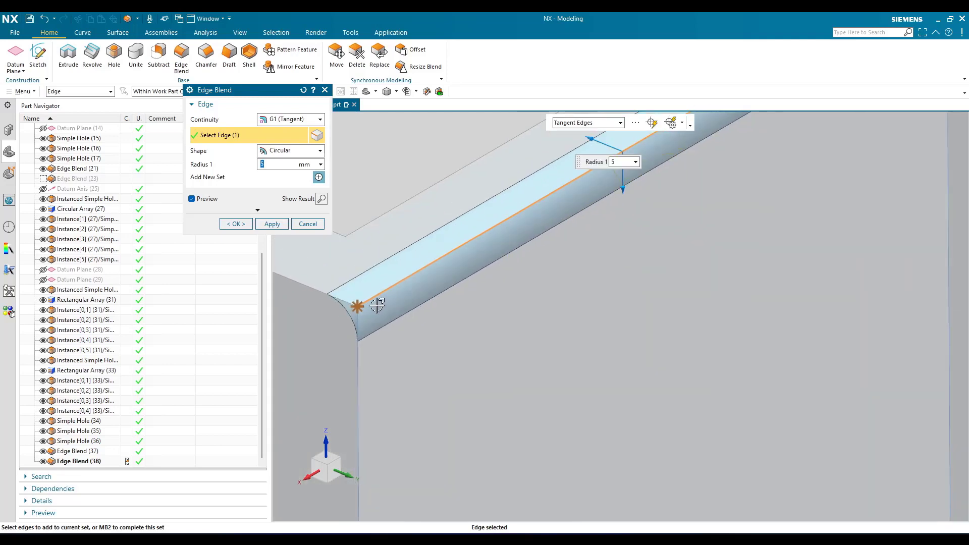
scroll(379, 305, "up", 1)
scroll(376, 303, "down", 3)
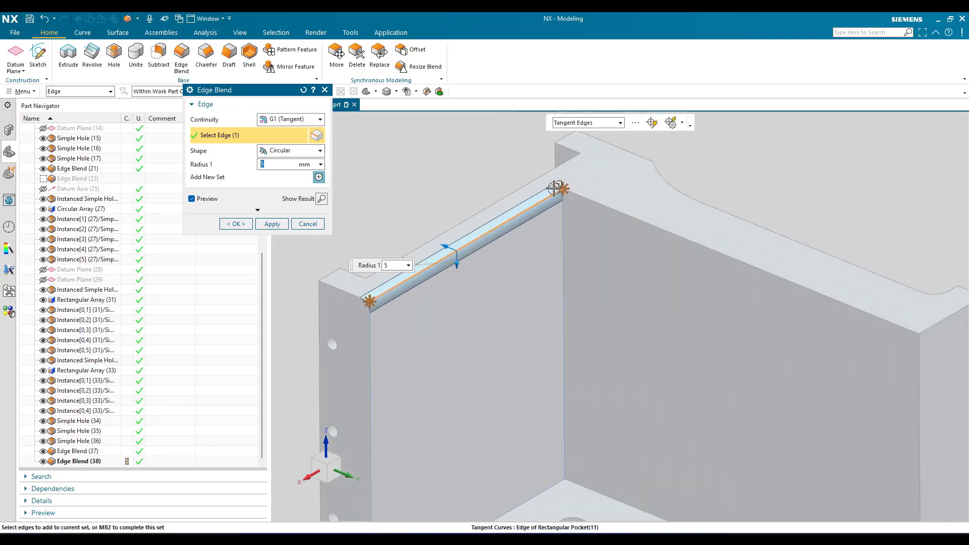
scroll(555, 195, "up", 2)
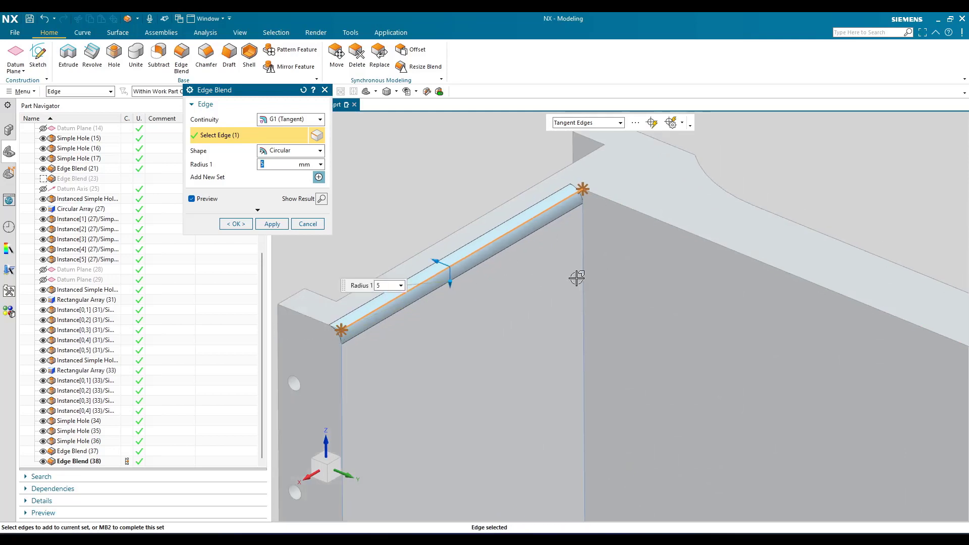
Add a variable radius point of 5 mm at the edge's front end, at 100% arc length, and show the point list
left_click(255, 210)
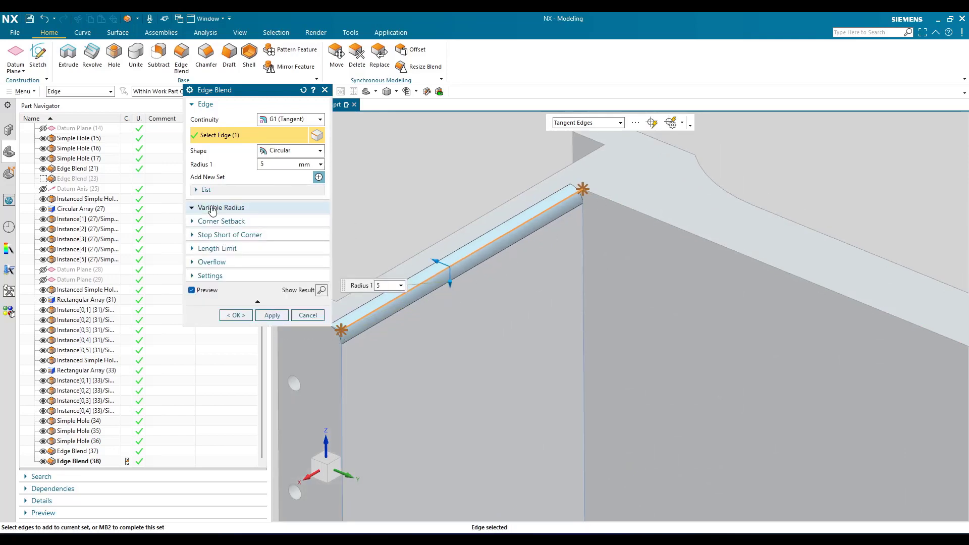
left_click(212, 208)
scroll(462, 204, "up", 2)
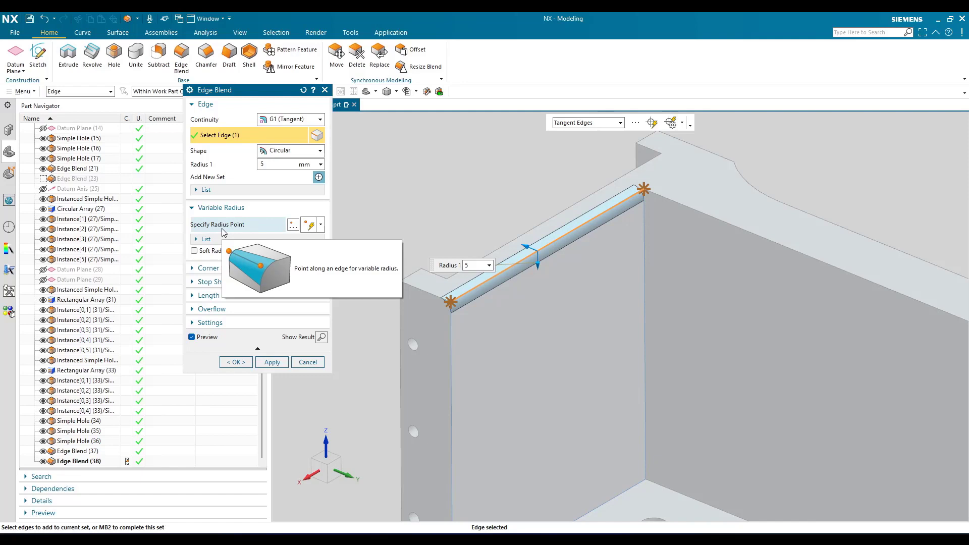
left_click(222, 228)
scroll(422, 318, "up", 3)
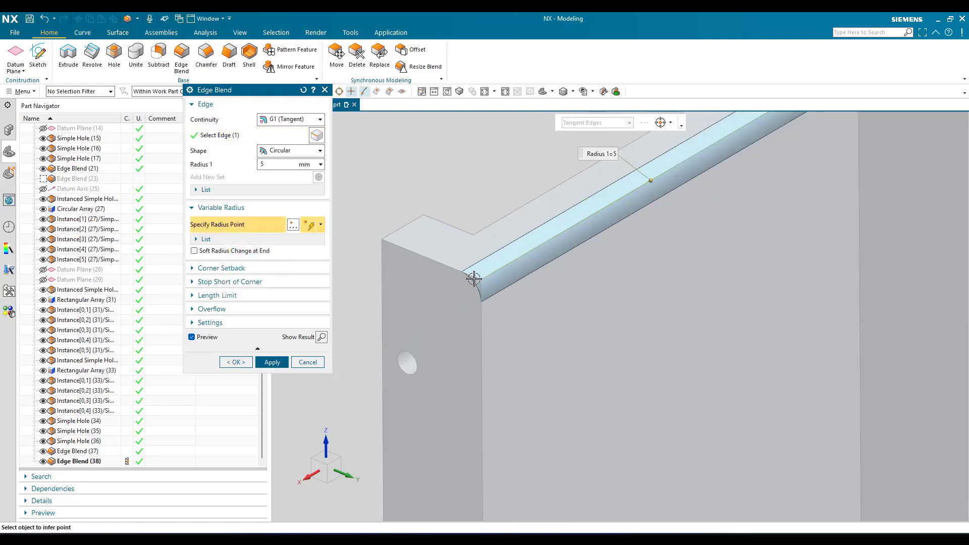
left_click(482, 302)
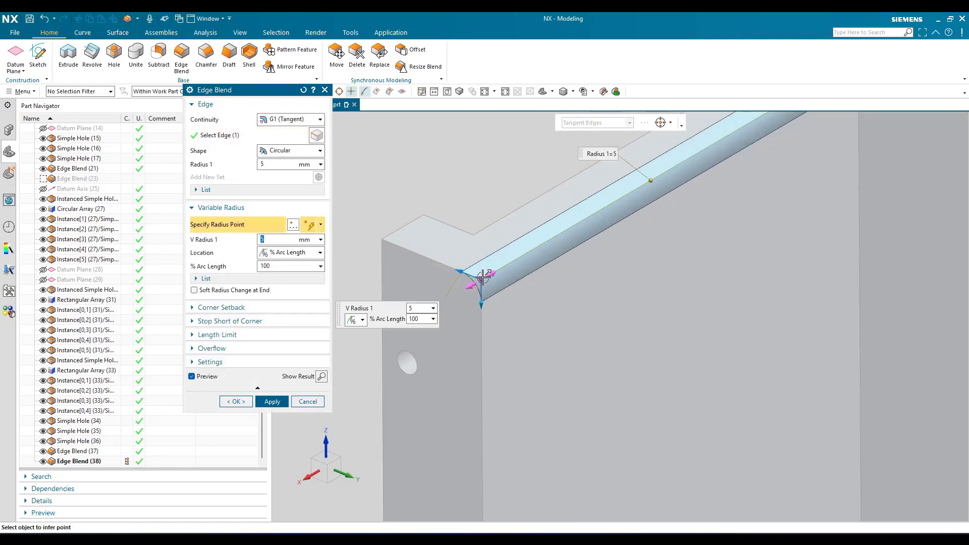
key("Tab")
key("Tab")
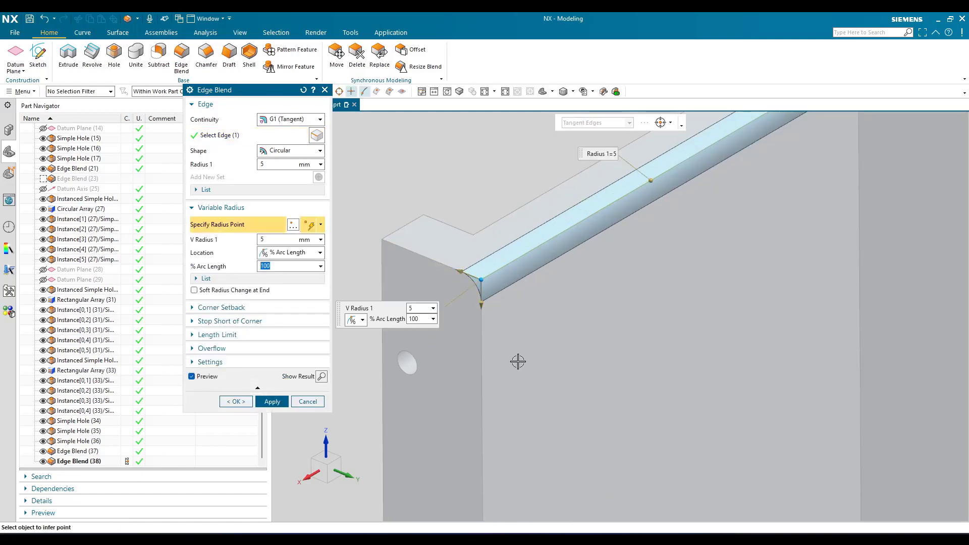
left_click(204, 280)
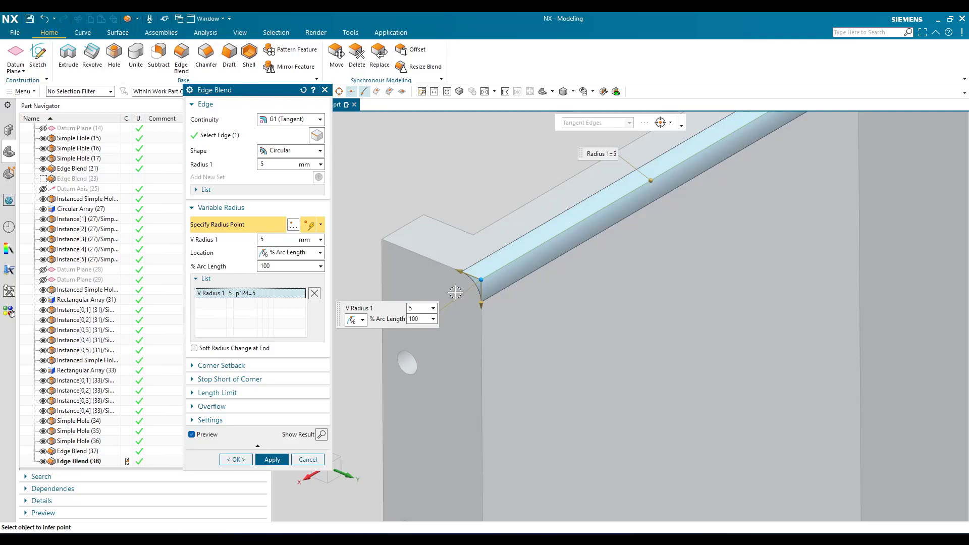
Add a second variable radius point at the edge's inner corner end, at 0% arc length
scroll(472, 285, "down", 3)
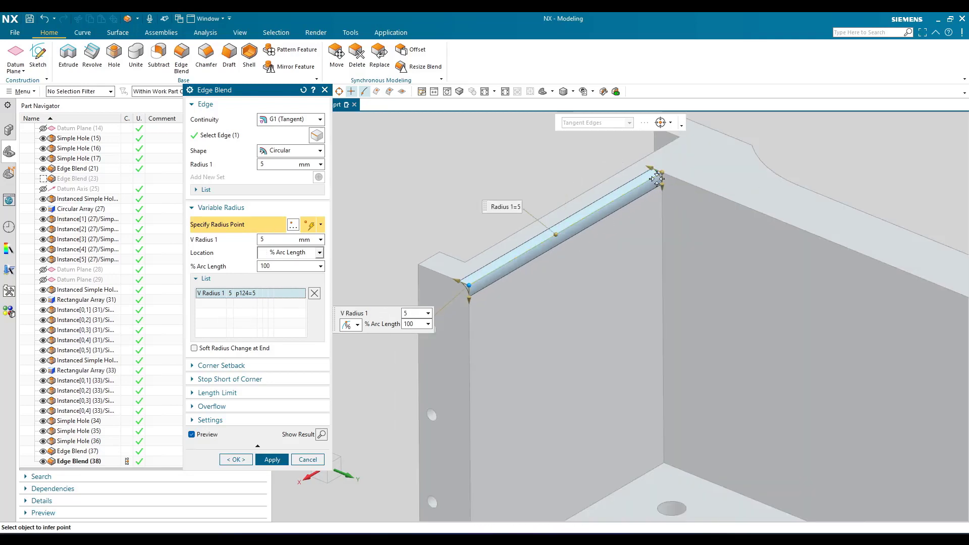
left_click(662, 172)
scroll(661, 172, "up", 3)
scroll(433, 300, "down", 3)
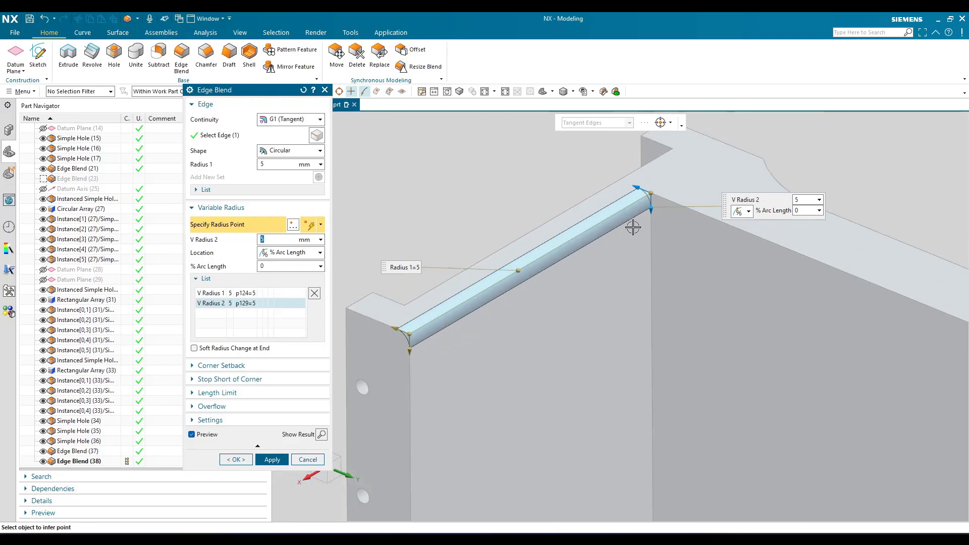
Set the variable radius at the inner corner point to 10 mm and check the locations of both end points
left_click(252, 293)
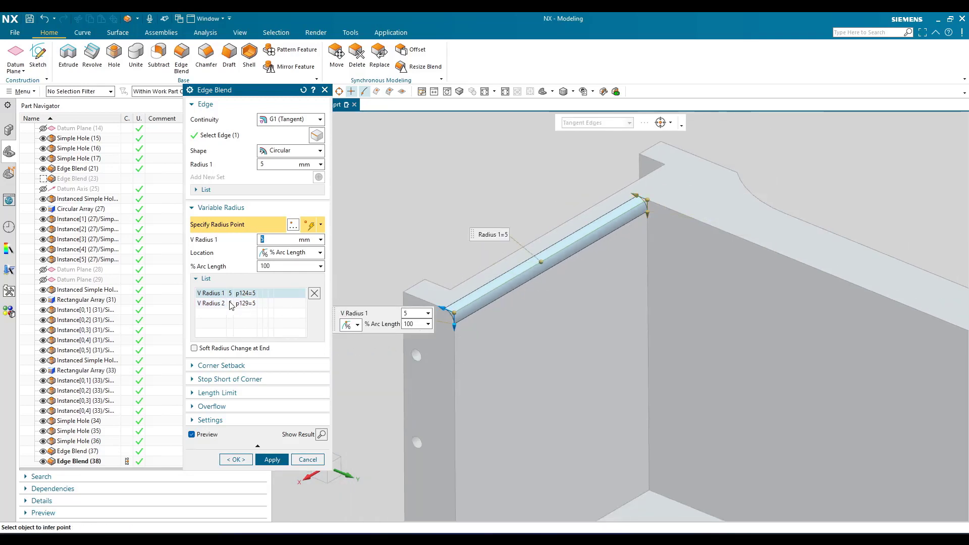
left_click(231, 304)
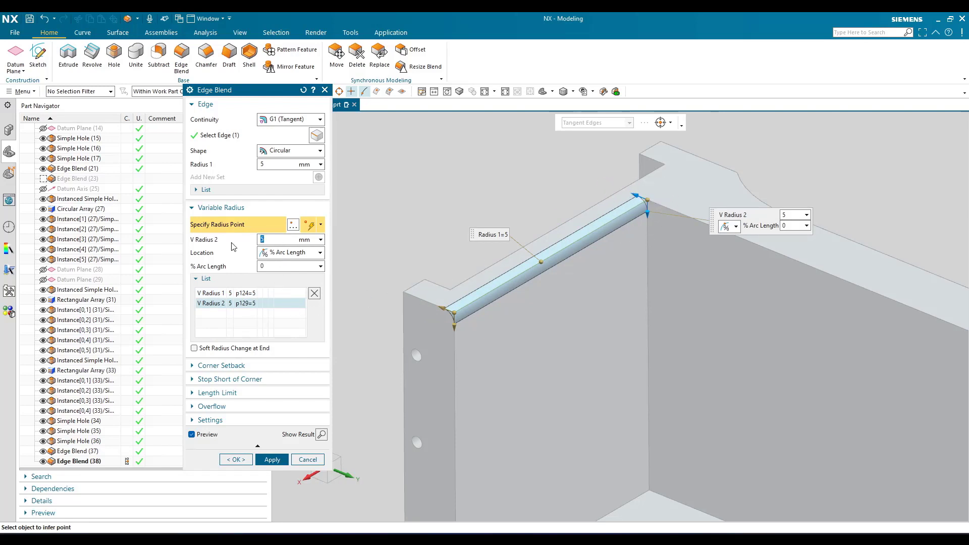
key("Return")
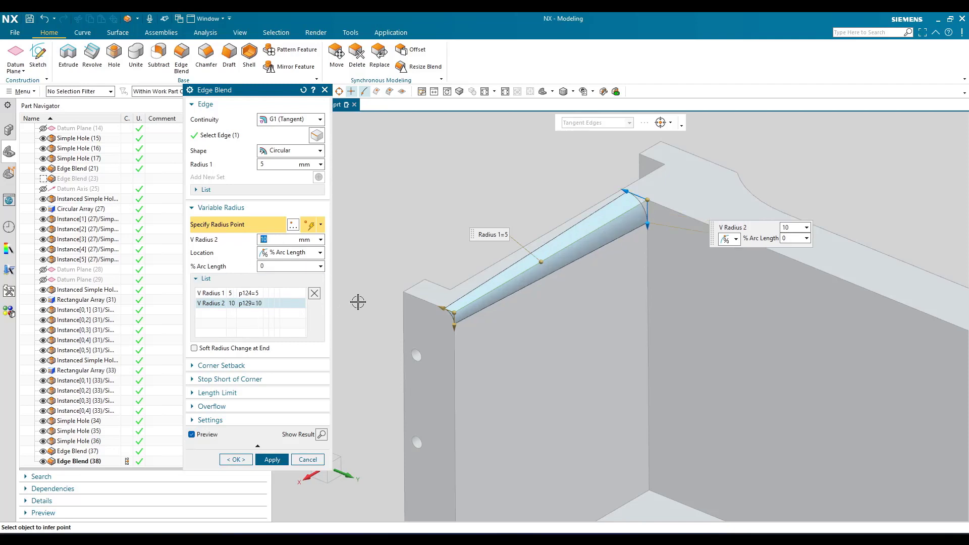
scroll(444, 308, "down", 4)
left_click(449, 325)
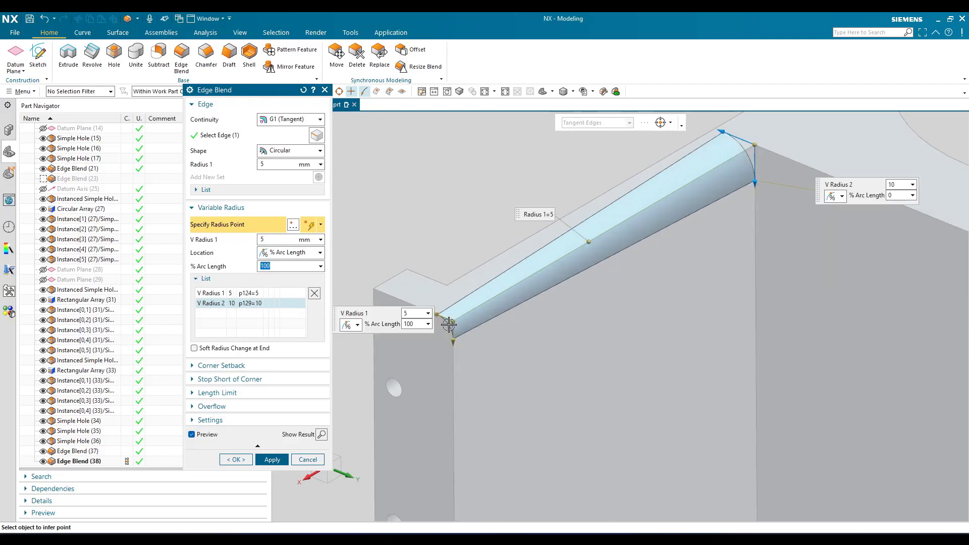
scroll(528, 329, "up", 2)
scroll(684, 201, "down", 5)
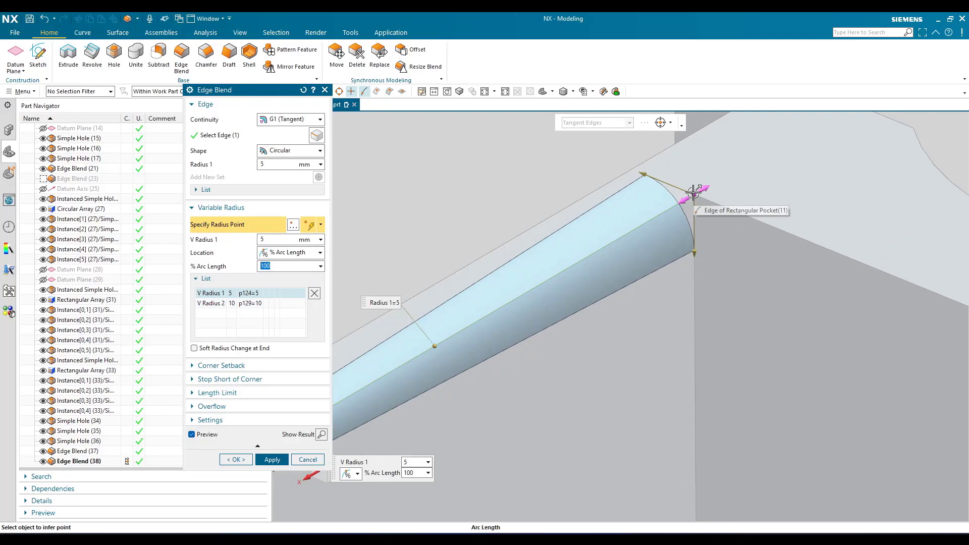
left_click(694, 193)
scroll(687, 227, "up", 2)
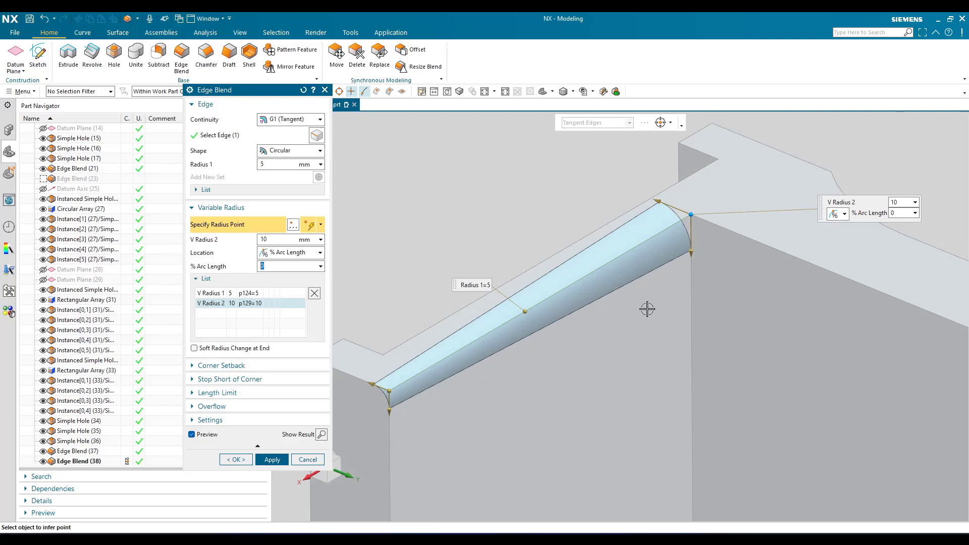
Add a third variable radius point near the edge's middle, at about 51.85% arc length, and reduce its radius to 2 mm
scroll(581, 289, "down", 3)
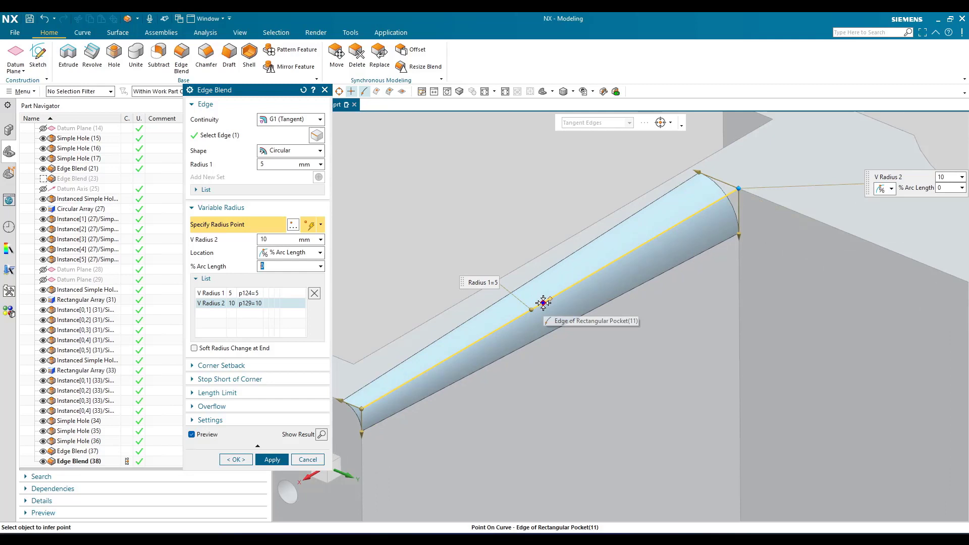
left_click(543, 302)
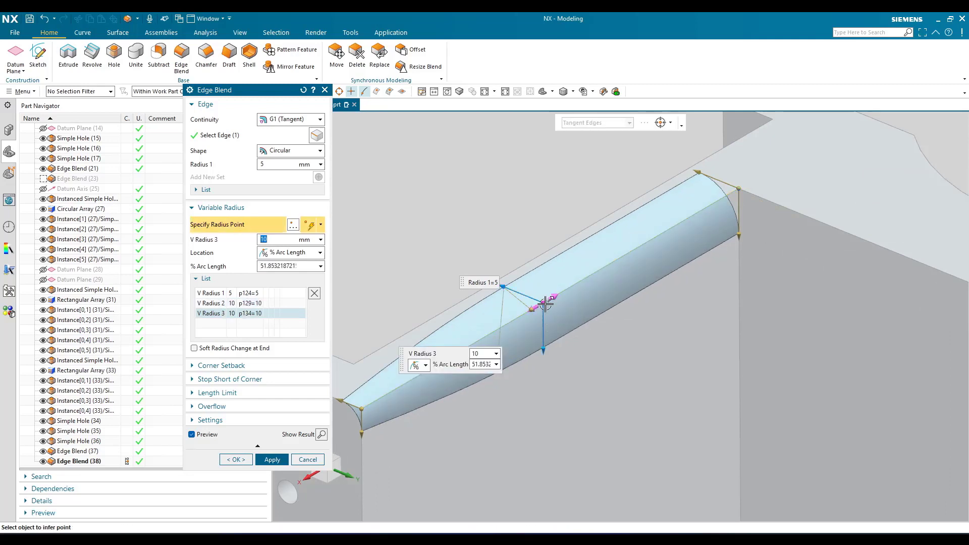
left_click(546, 304)
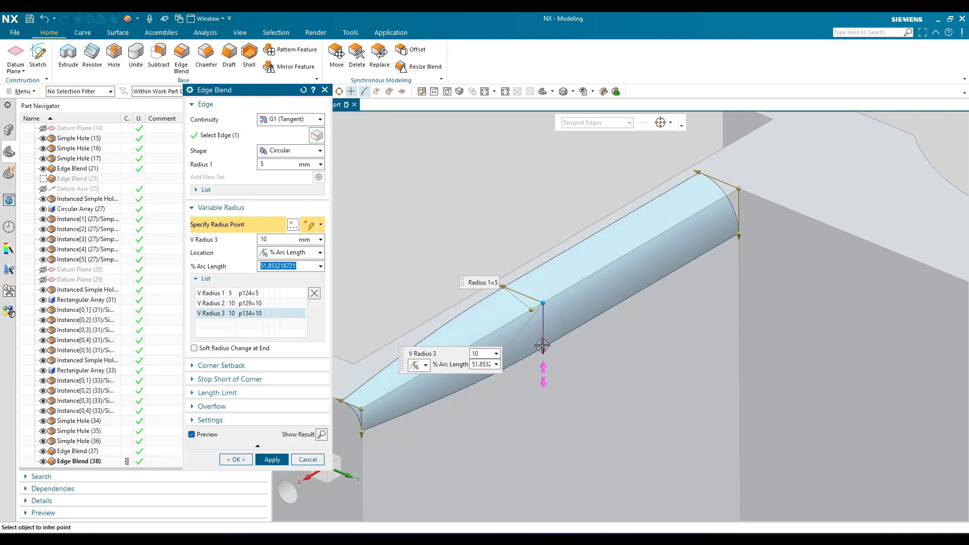
left_click_drag(544, 344, 535, 317)
middle_click_drag(554, 329, 469, 393)
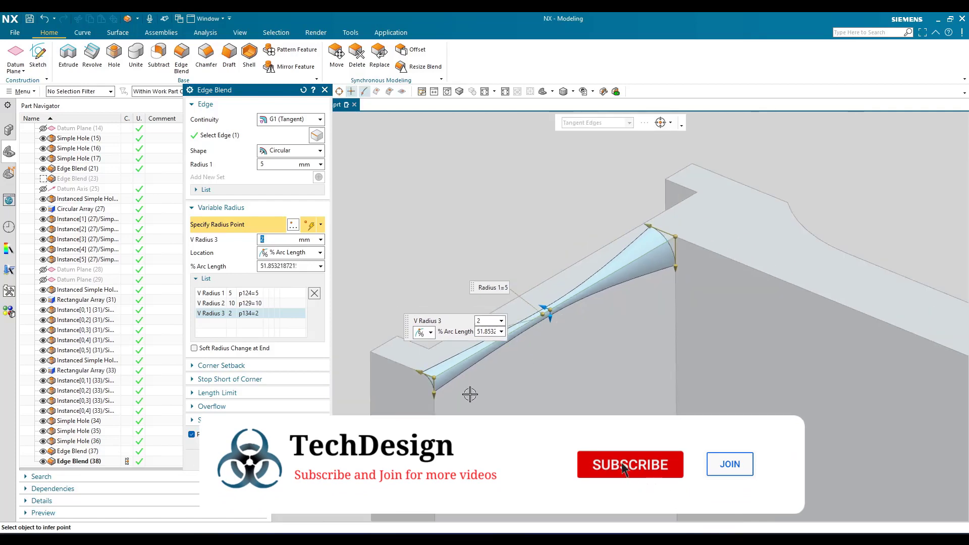
Increase the variable radius at the edge's front end to 12 mm and apply the edge blend
left_click_drag(434, 393, 434, 412)
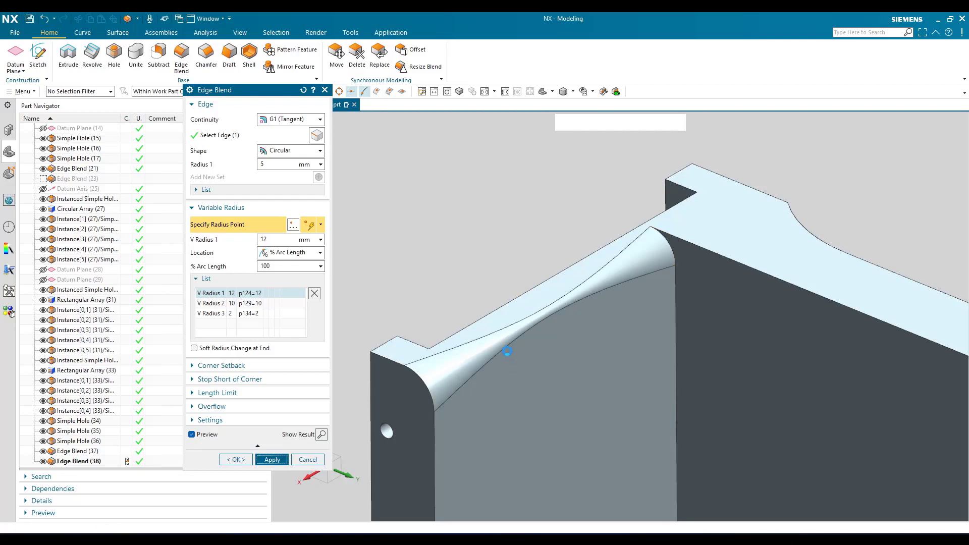
left_click(272, 460)
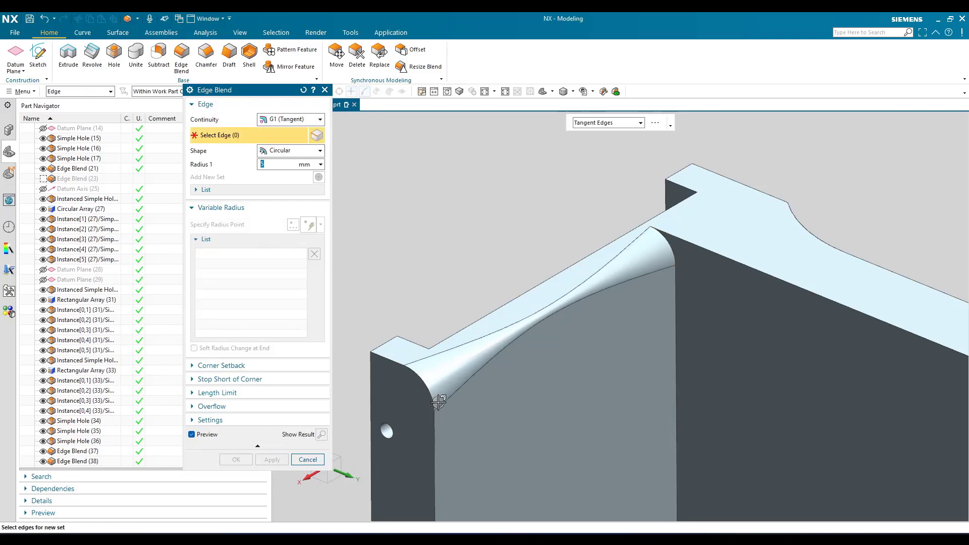
scroll(438, 402, "down", 1)
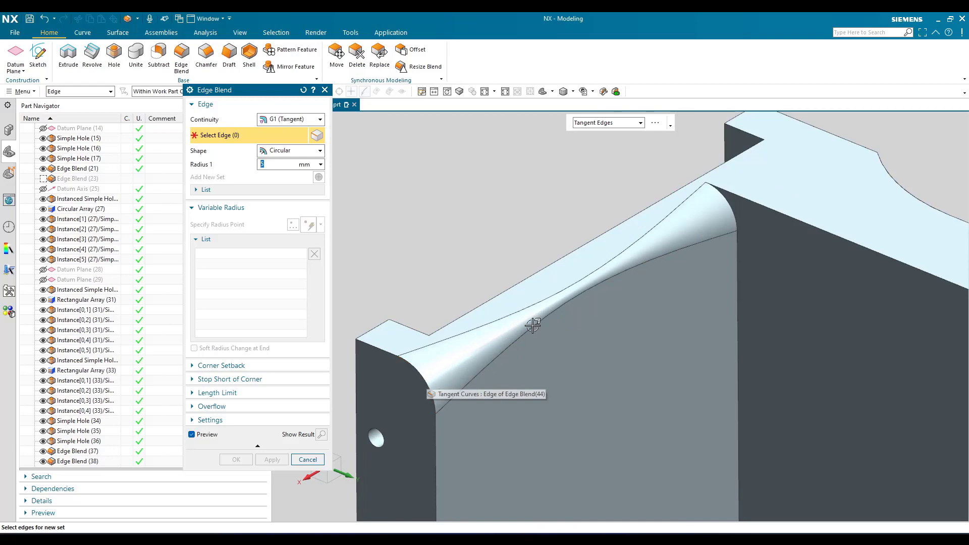
Inspect the finished variable radius blend along its full length and leave the Edge Blend command
scroll(566, 298, "down", 1)
scroll(687, 225, "down", 1)
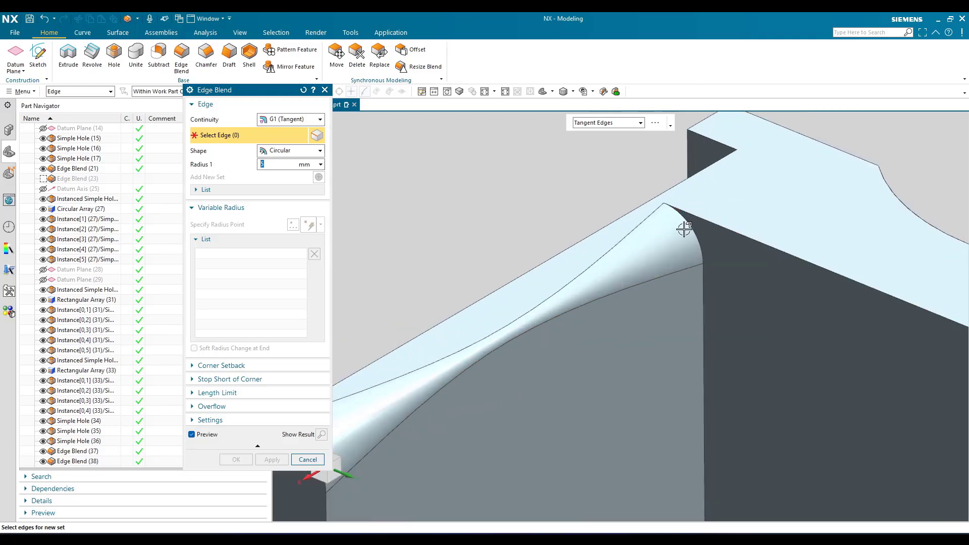
scroll(684, 228, "up", 2)
left_click(307, 460)
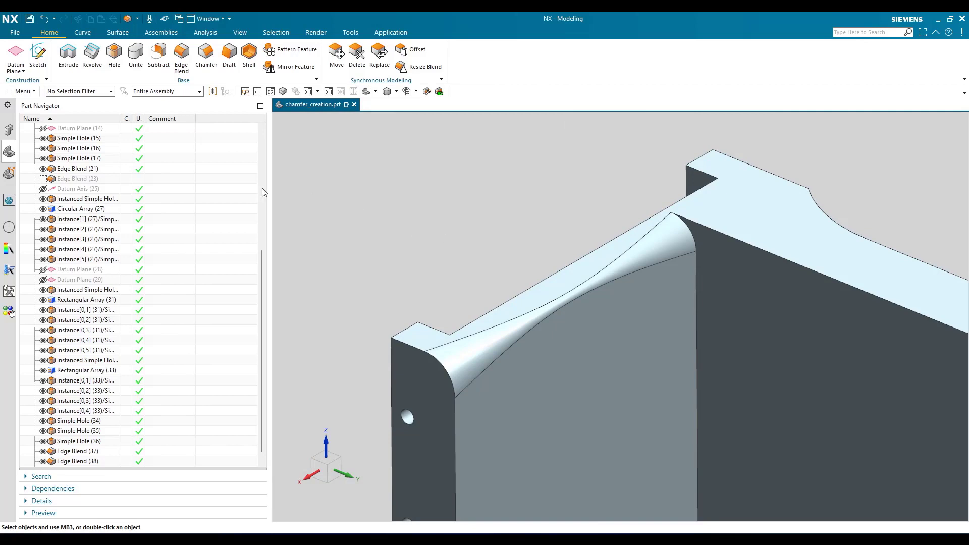
Start a 5 mm edge blend with corner setback options on the three edges meeting at the tall wall's free upper corner
left_click(181, 54)
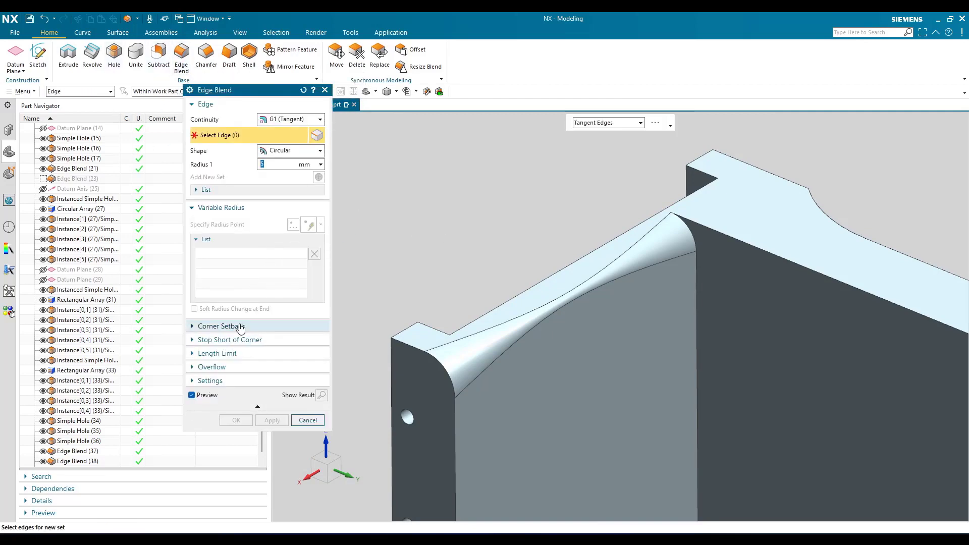
left_click(241, 326)
scroll(388, 227, "down", 2)
scroll(388, 227, "down", 2)
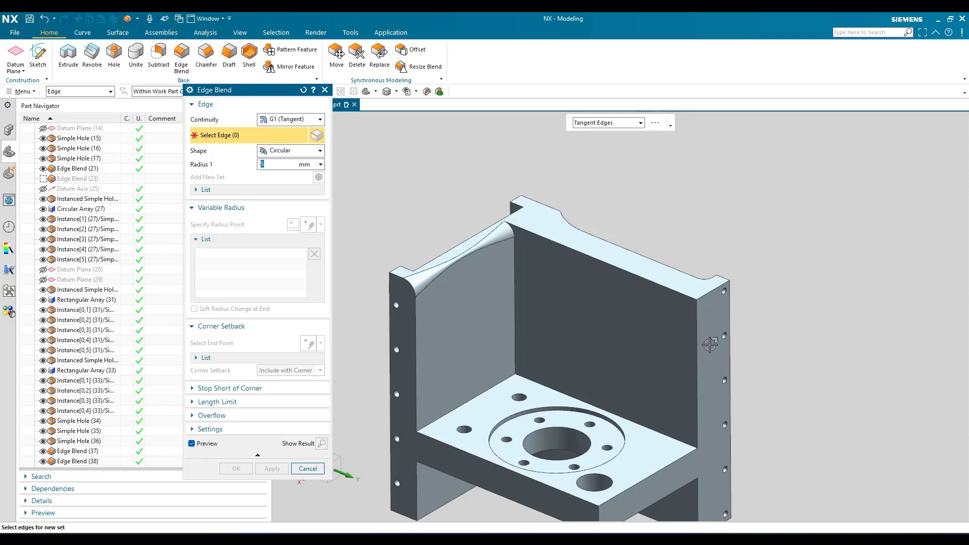
scroll(680, 321, "up", 4)
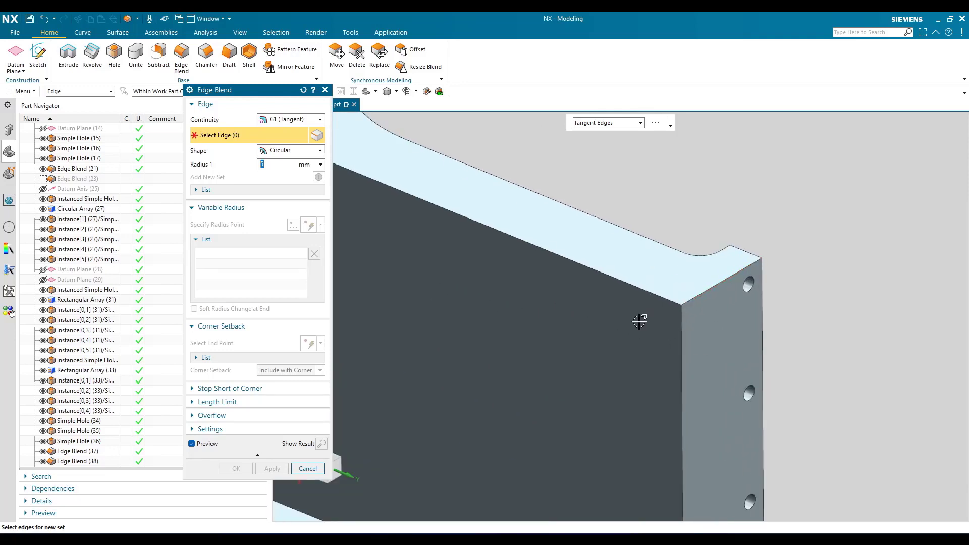
left_click(683, 329)
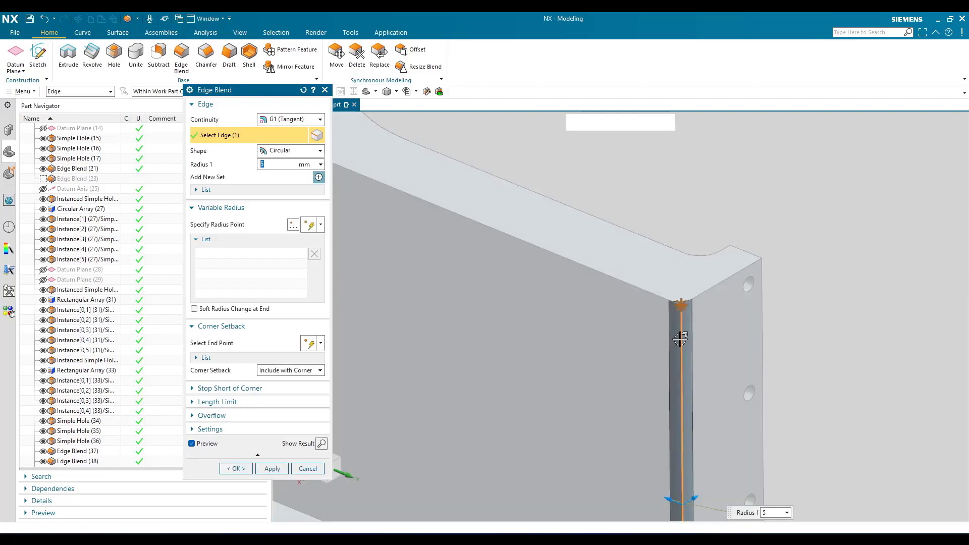
left_click(700, 292)
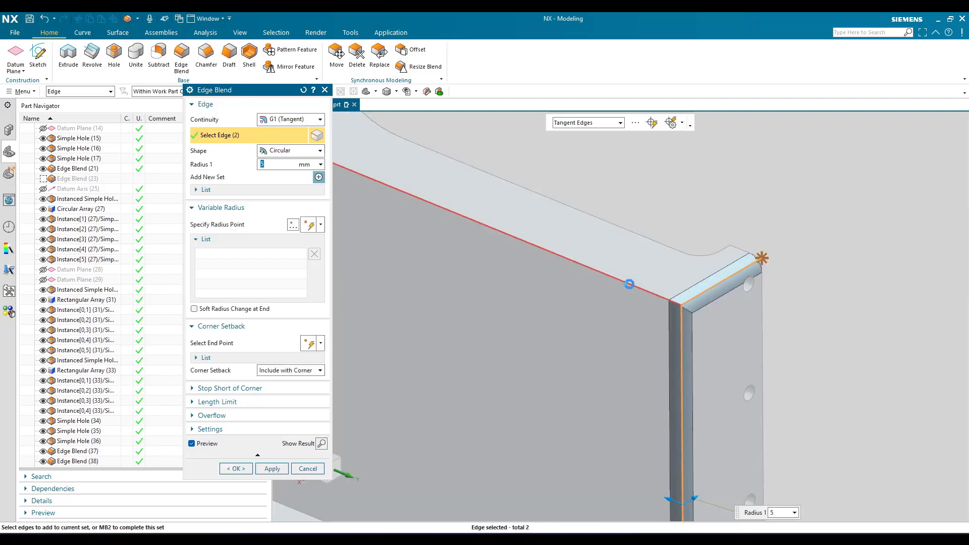
left_click(627, 282)
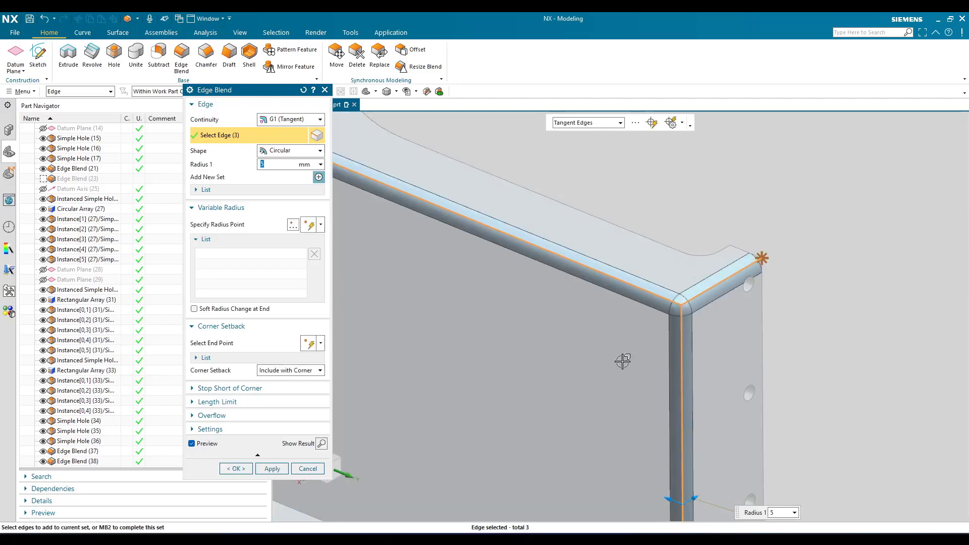
Set back the corner 9 mm along the short top edge, 9.5 mm along the long top edge and 9 mm along the vertical edge, and apply
scroll(685, 295, "up", 2)
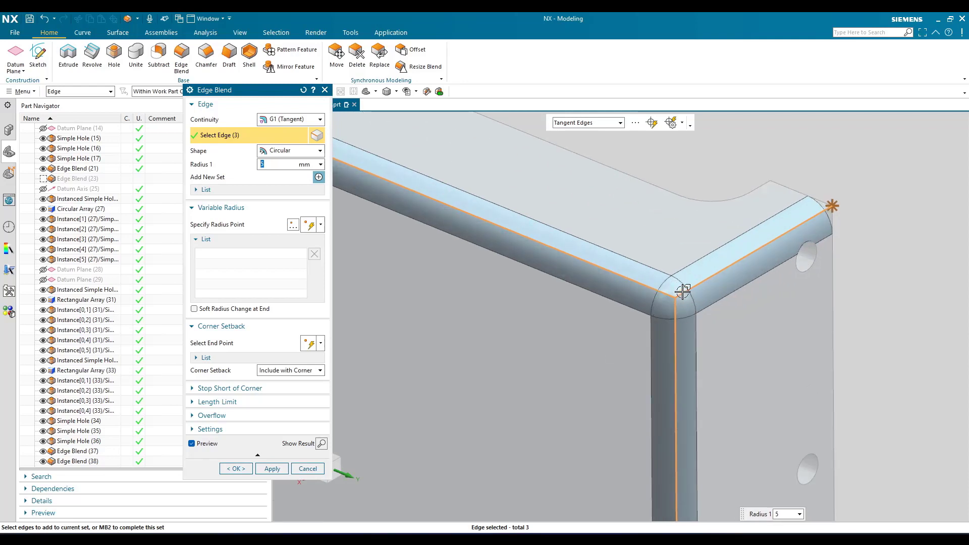
left_click(225, 345)
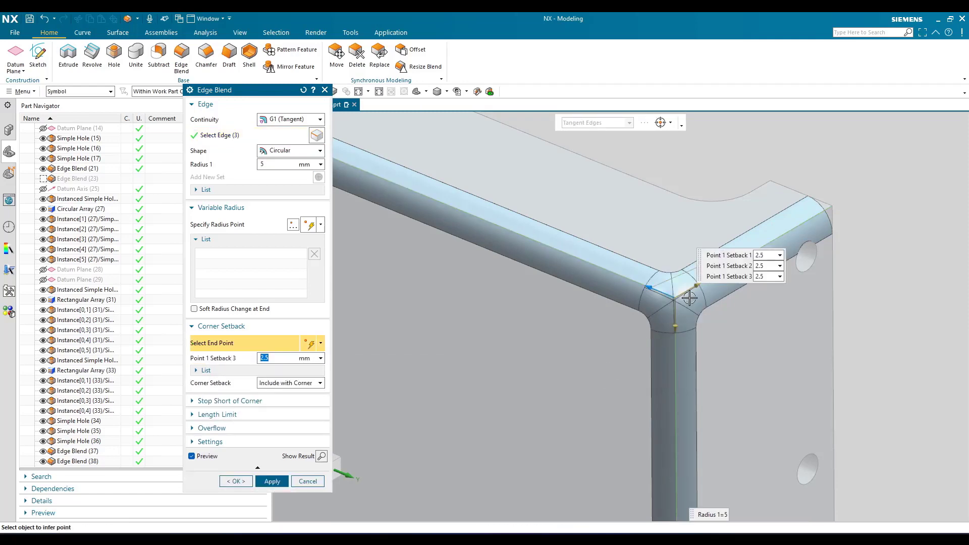
scroll(631, 299, "up", 3)
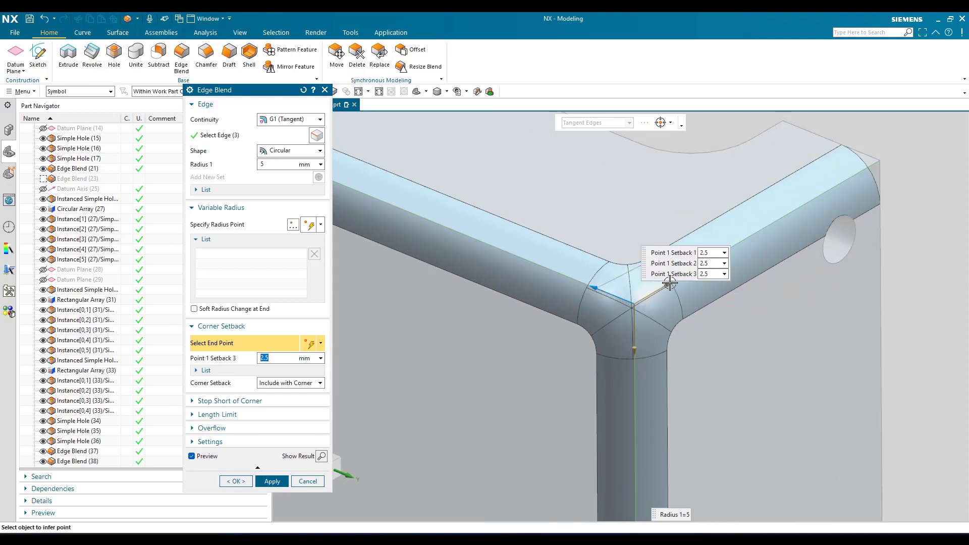
left_click_drag(670, 283, 712, 260)
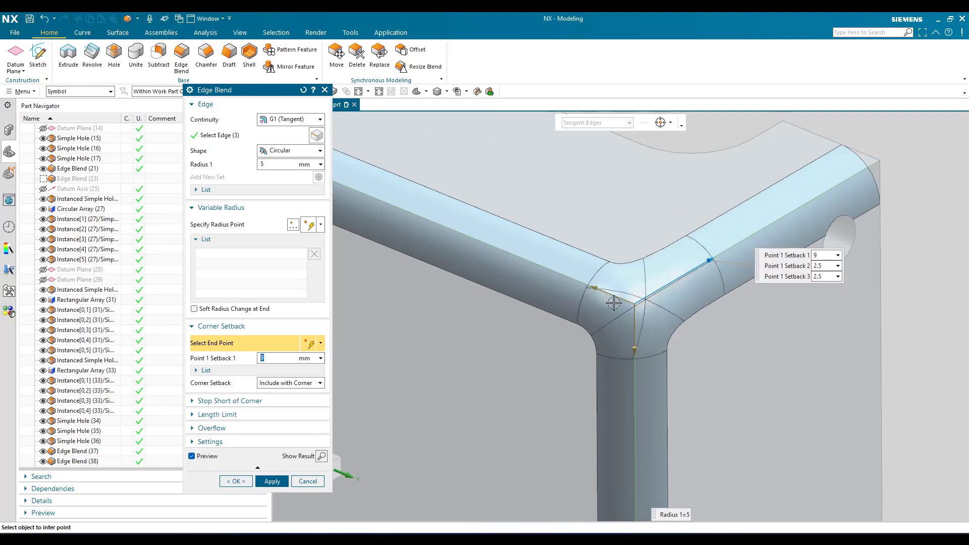
left_click_drag(595, 287, 540, 265)
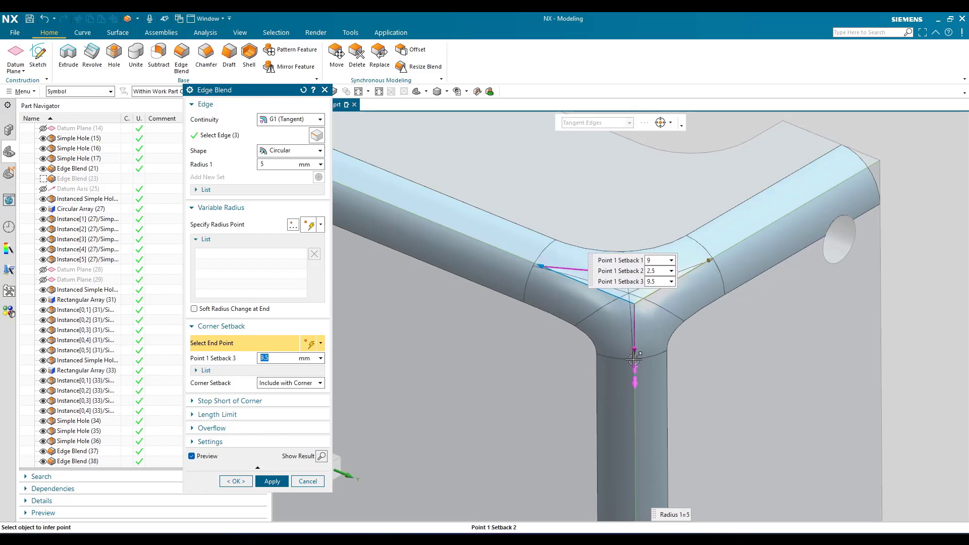
left_click_drag(634, 360, 628, 405)
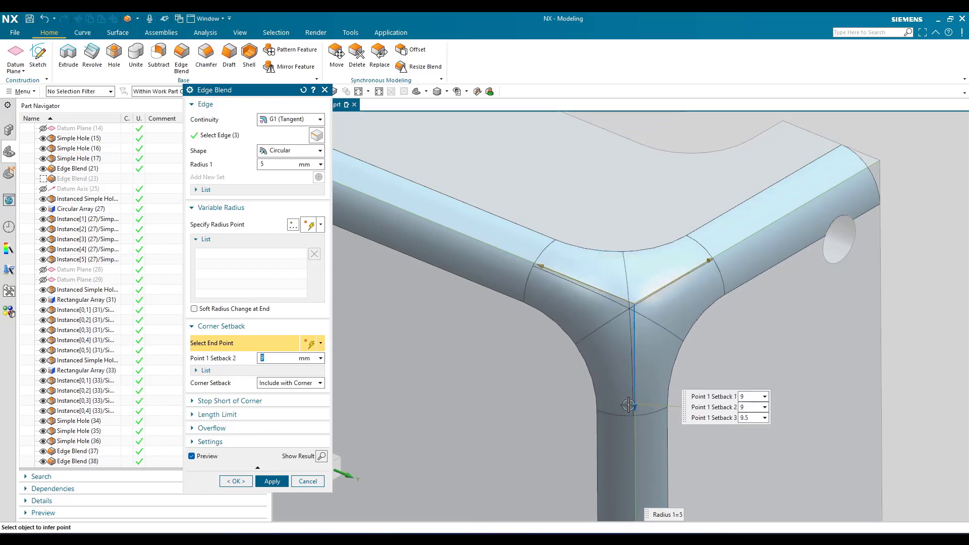
left_click(272, 481)
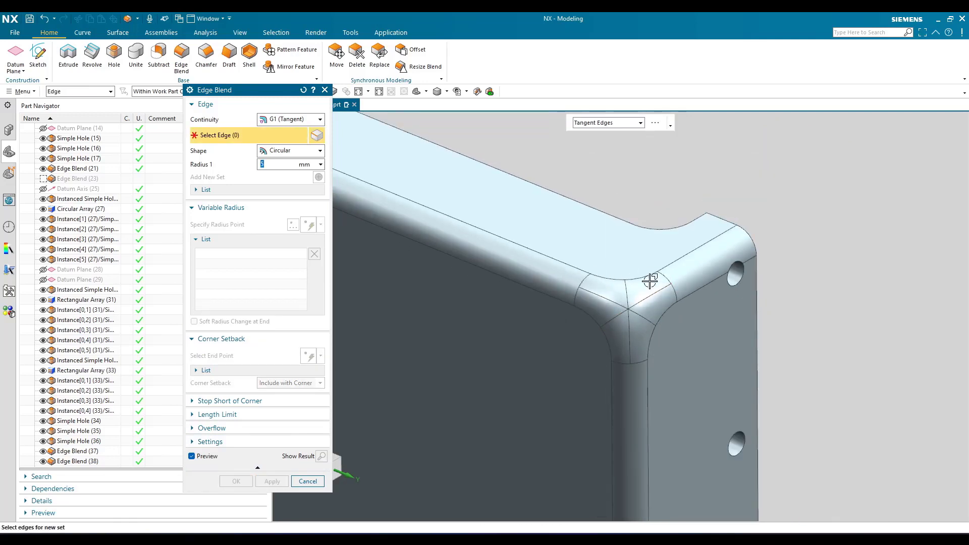
Leave the Edge Blend command and undo the three-edge blend with corner setbacks
scroll(649, 278, "down", 2)
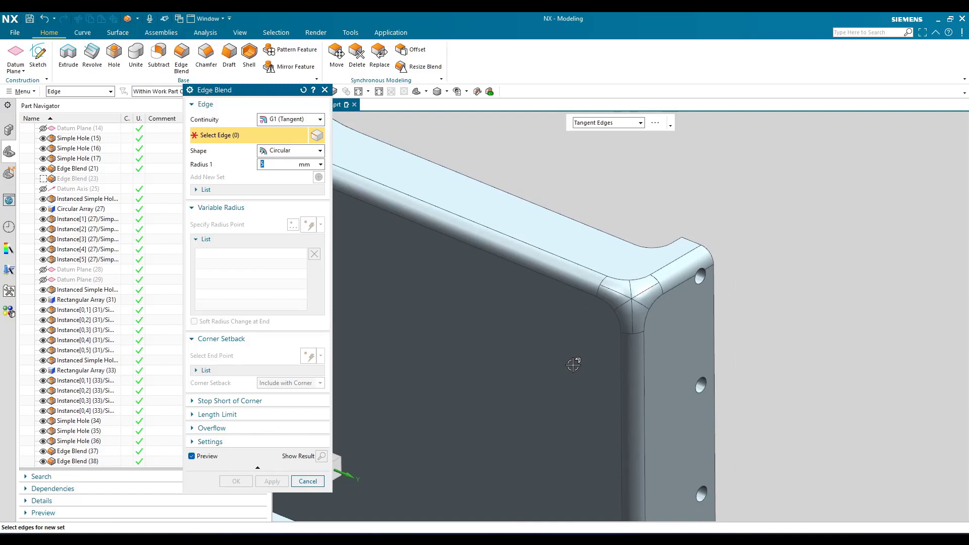
key("Escape")
key("ctrl+z")
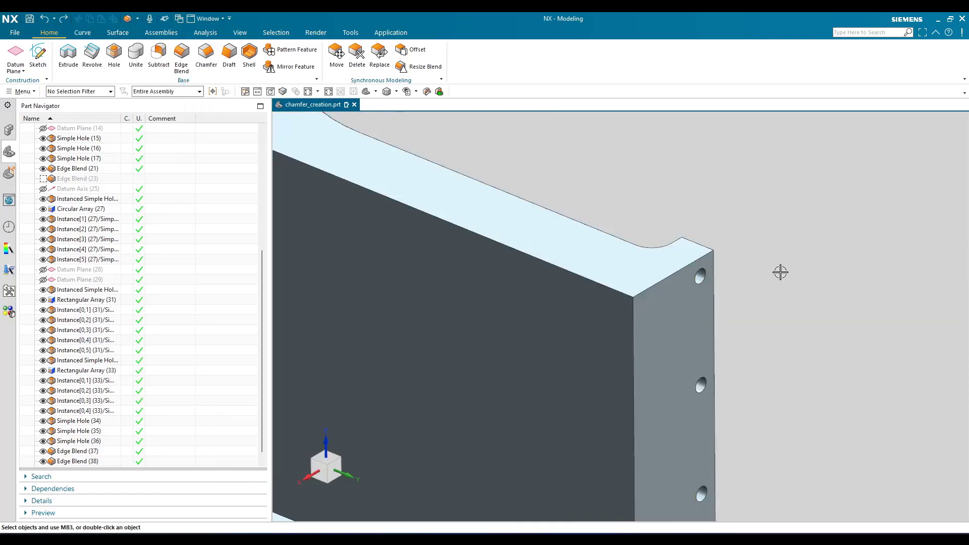
Start a 5 mm edge blend on the short top edge at the tall wall's free end and show the Stop Short of Corner options
left_click(181, 60)
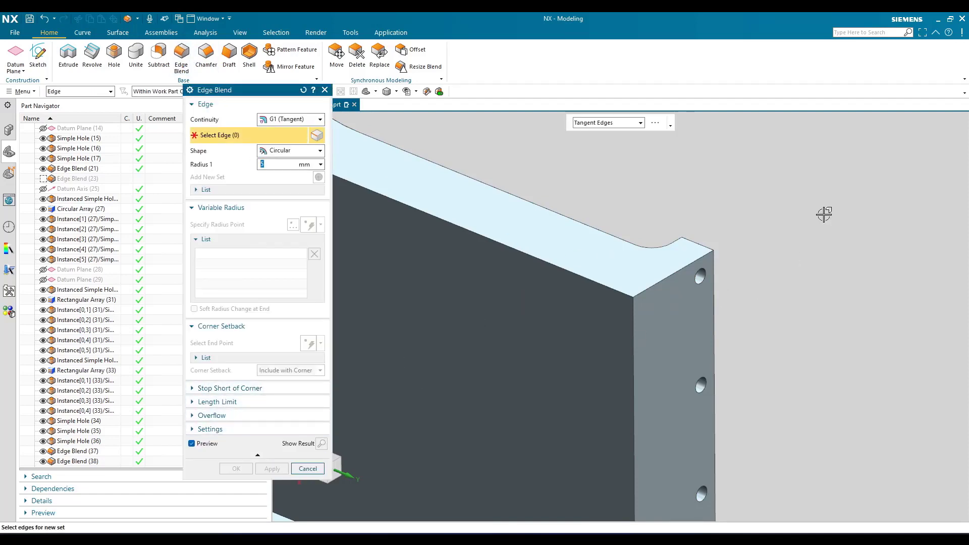
scroll(825, 210, "down", 2)
scroll(707, 269, "up", 2)
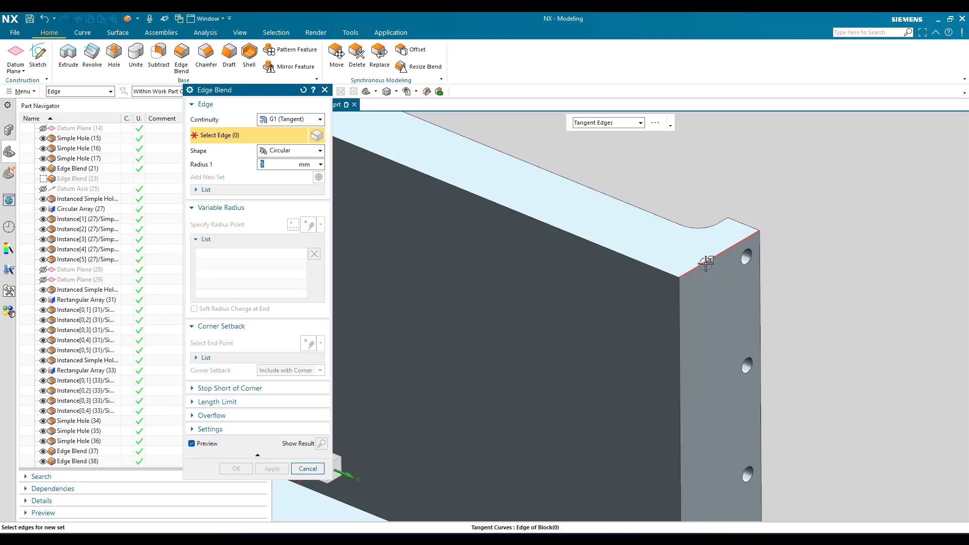
left_click(705, 261)
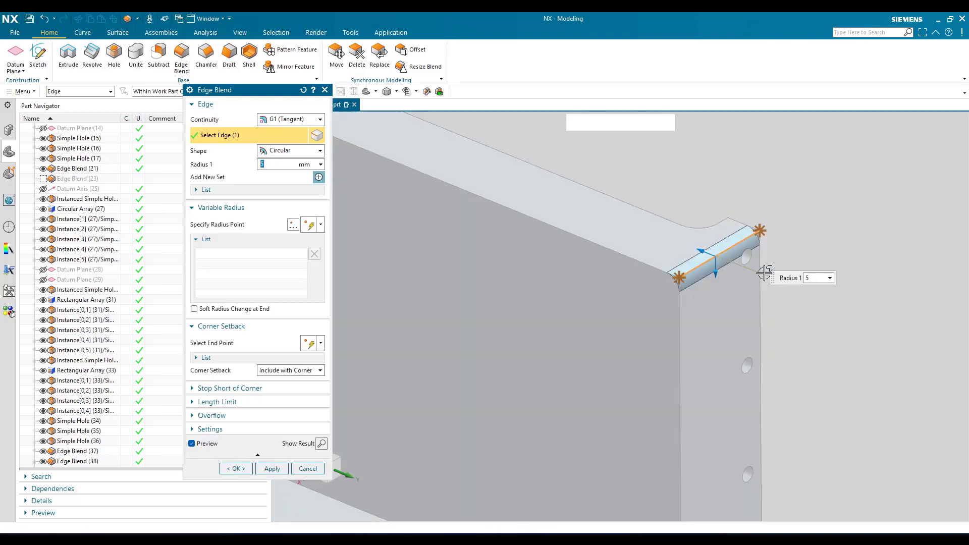
left_click(235, 388)
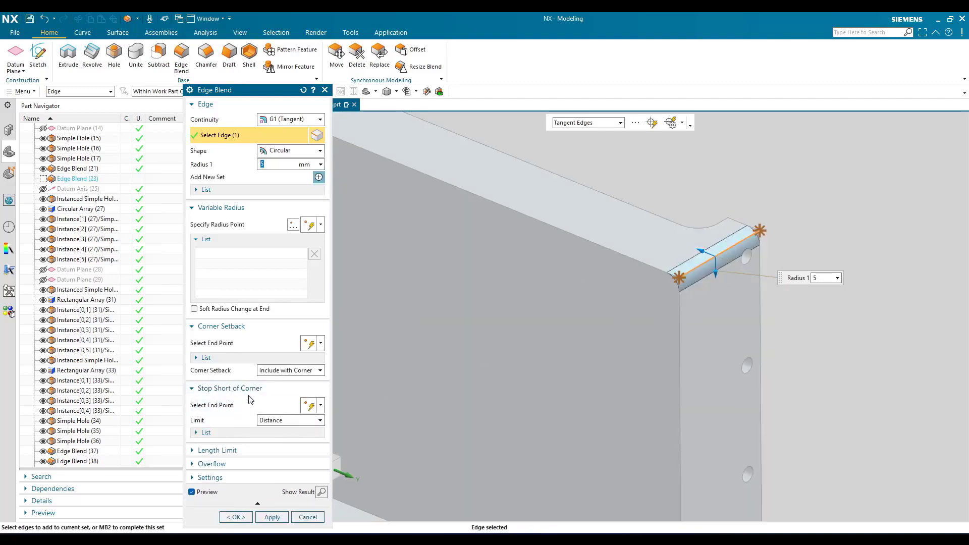
scroll(742, 265, "up", 4)
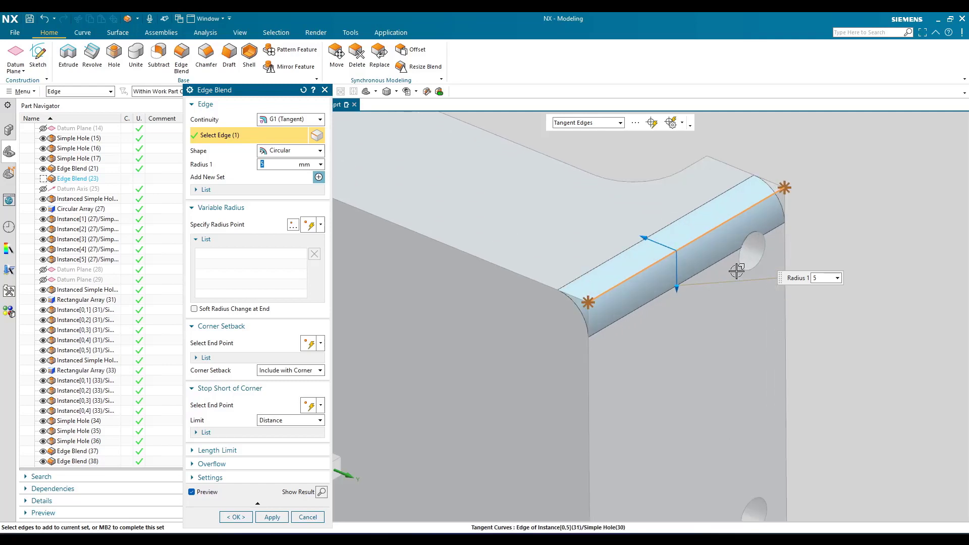
scroll(696, 350, "down", 1)
scroll(671, 353, "down", 1)
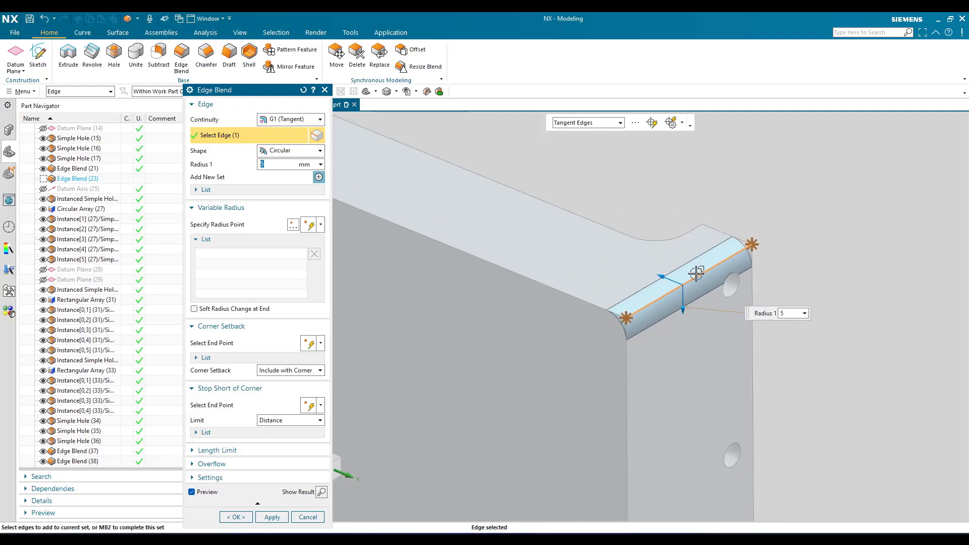
scroll(692, 272, "up", 2)
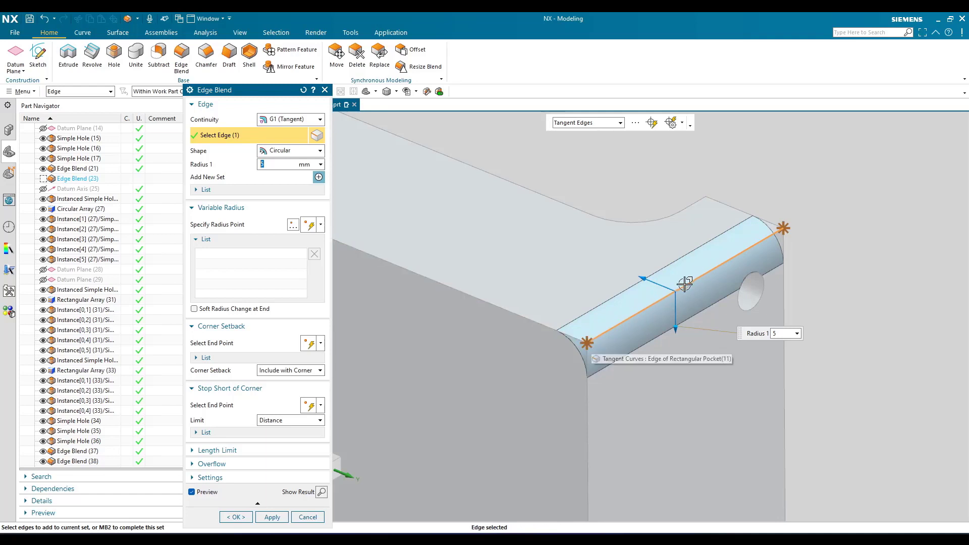
scroll(734, 277, "down", 1)
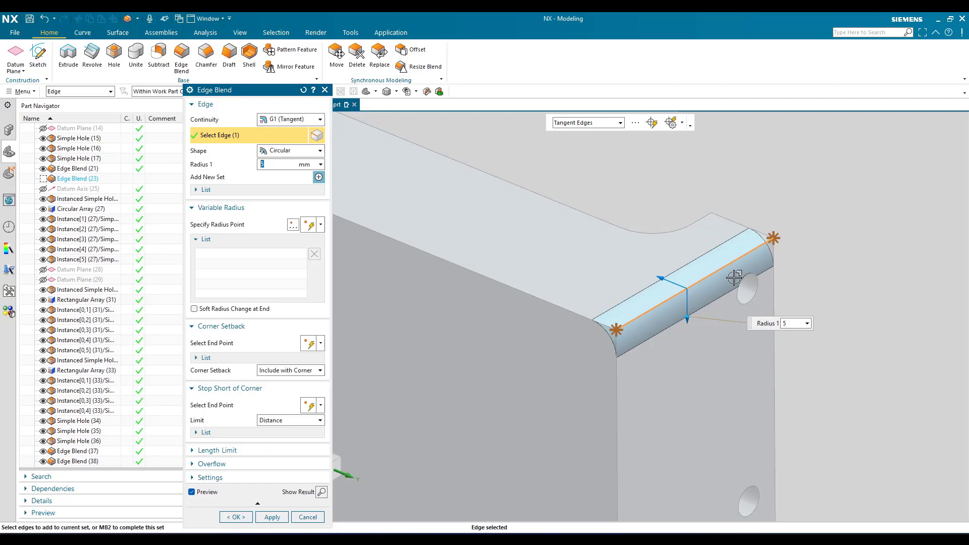
Stop the blend short of the edge's inner corner end point, at an arc length of 11.5 mm
left_click(220, 406)
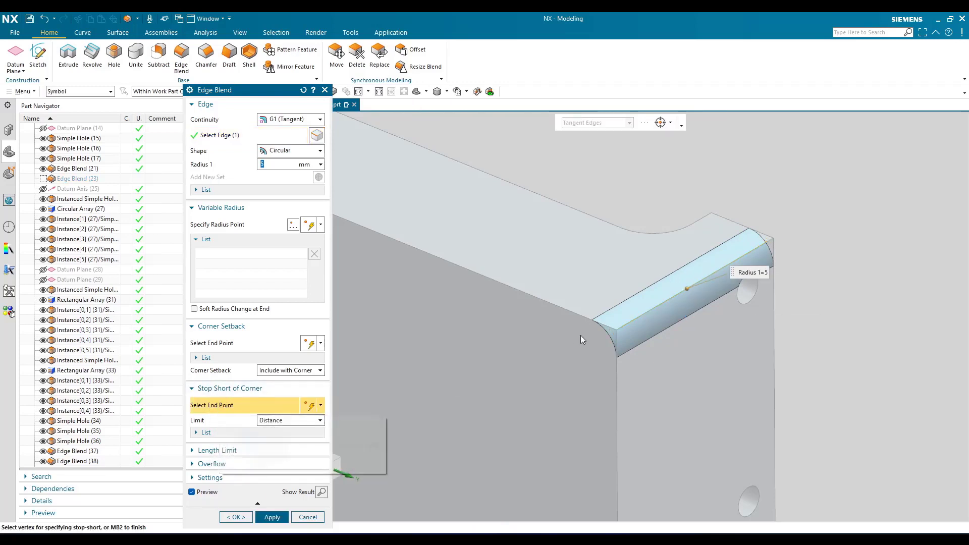
scroll(629, 289, "up", 3)
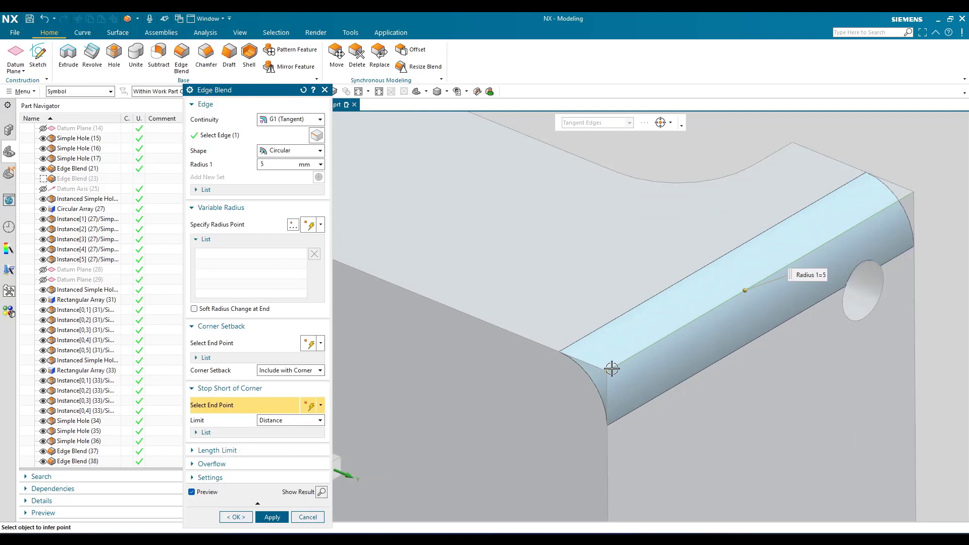
left_click(606, 371)
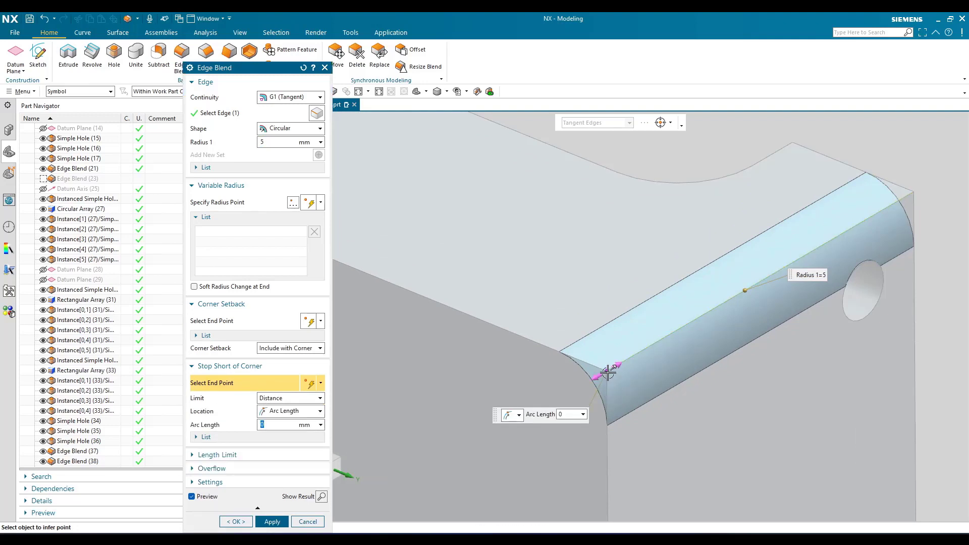
left_click_drag(610, 369, 700, 315)
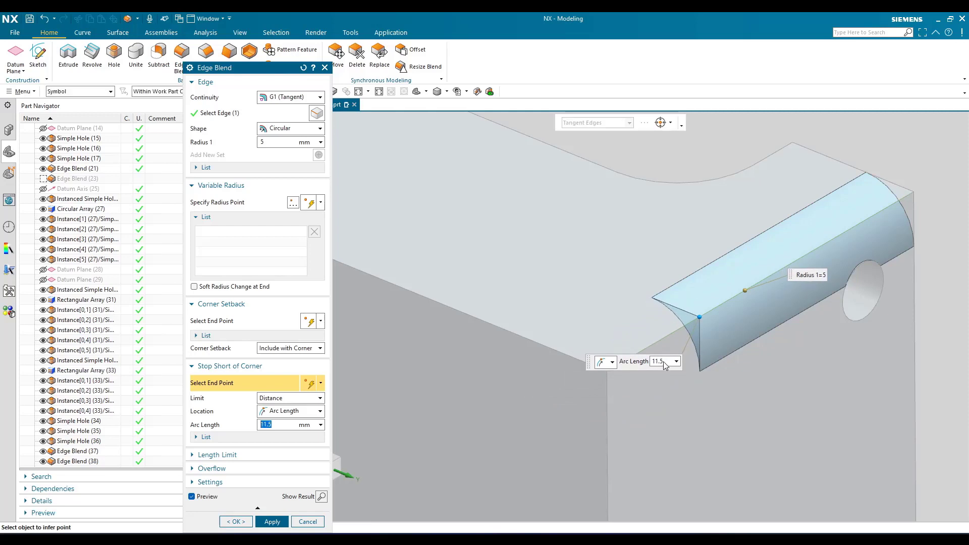
Define the stop-short location by % Arc Length at 50 and apply the edge blend
left_click(612, 362)
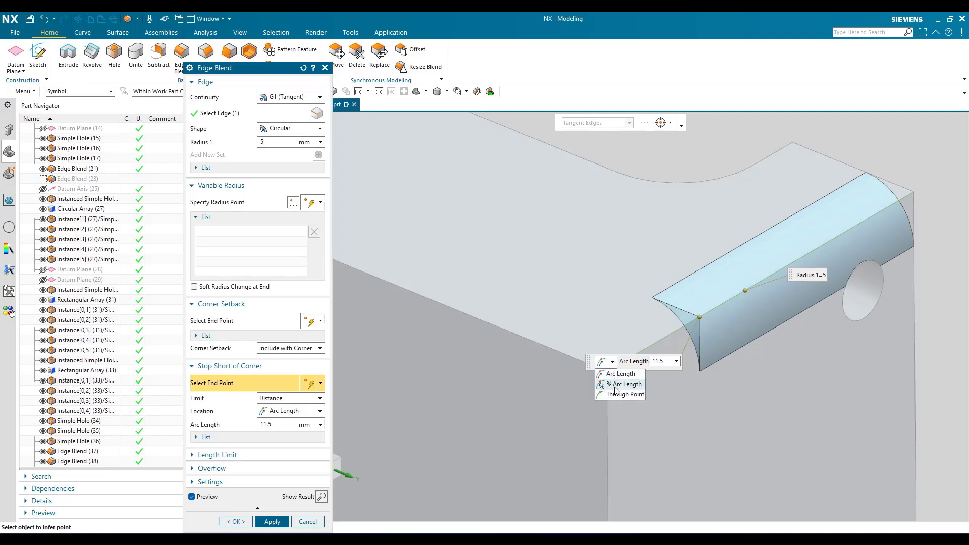
left_click(615, 385)
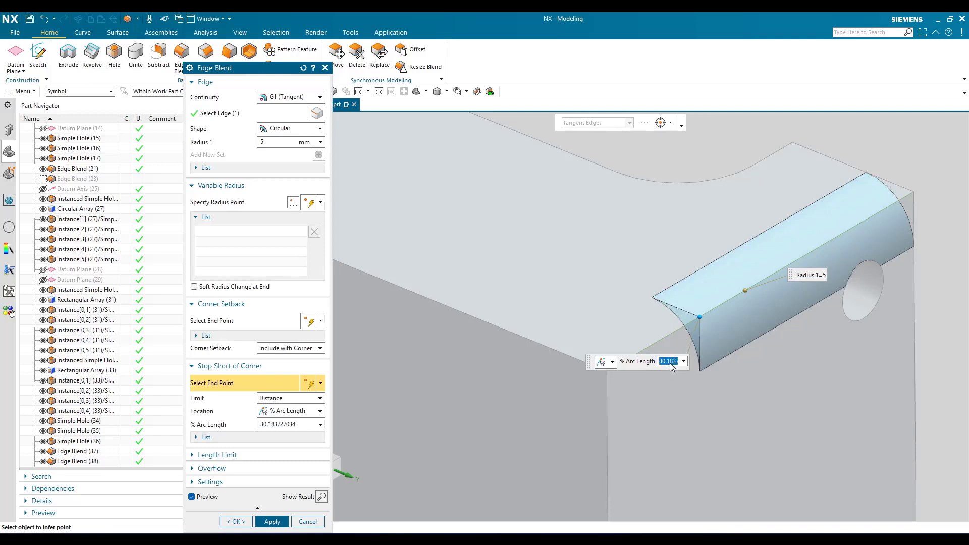
type("50")
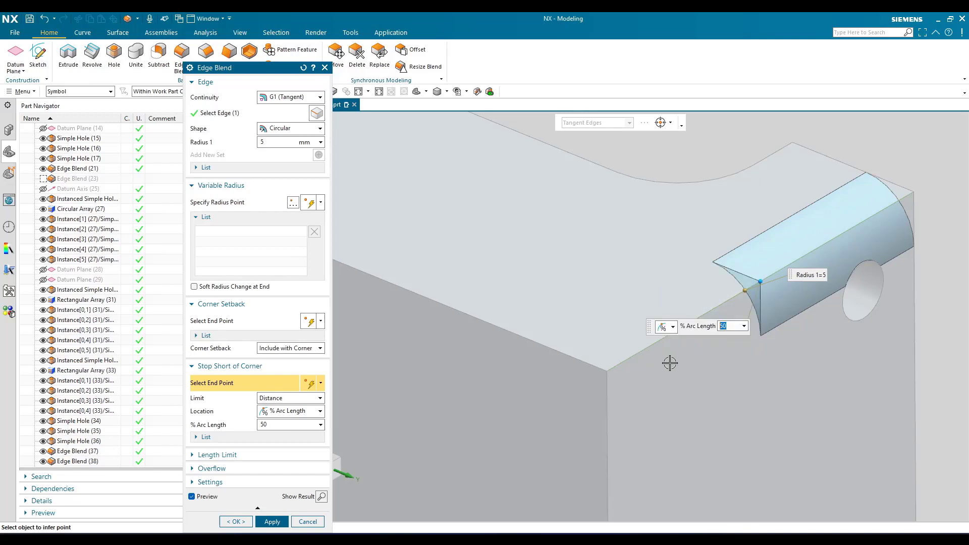
middle_click_drag(704, 347, 662, 370, "shift")
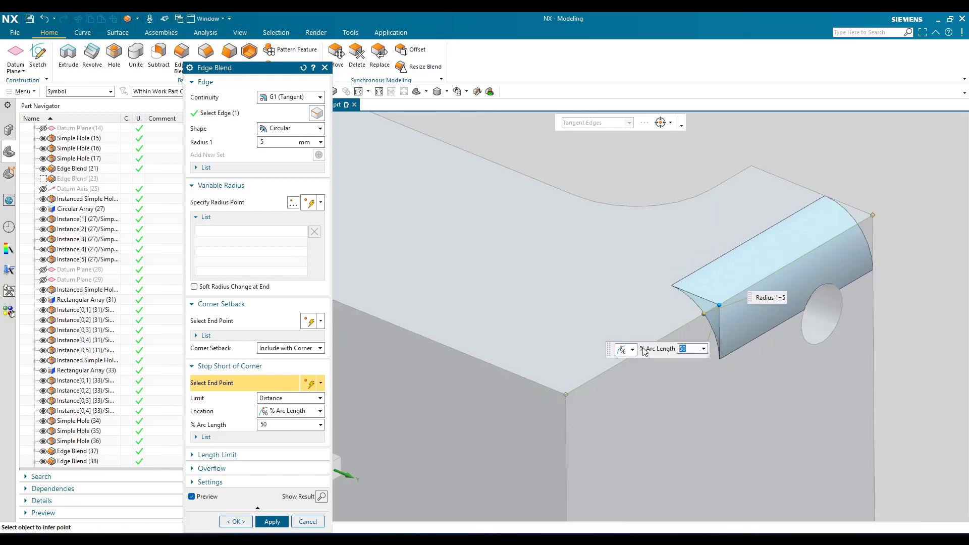
scroll(645, 352, "up", 2)
scroll(720, 314, "down", 2)
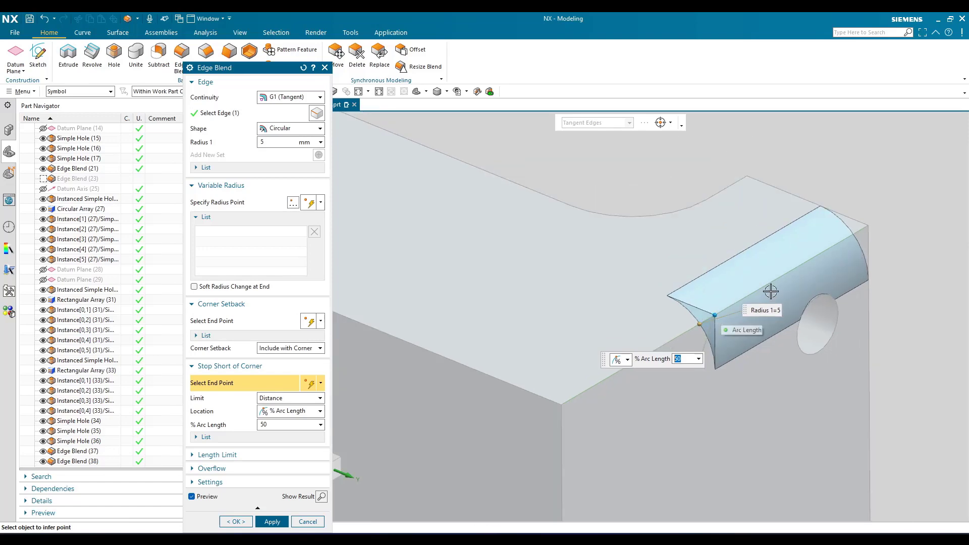
left_click(273, 521)
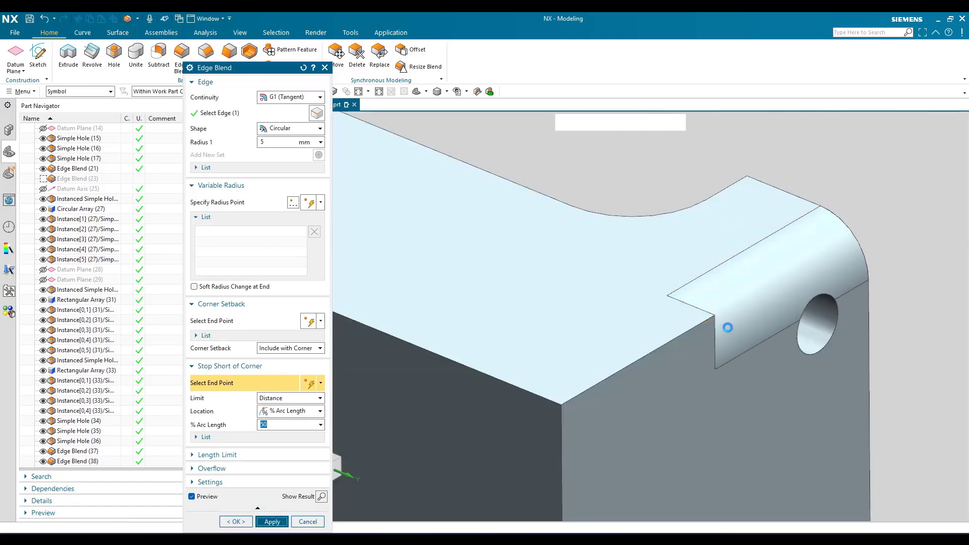
Leave the finished blend and, for a new 5 mm blend on the same short top edge, enable a length limit by Plane
mouse_move(726, 329)
middle_mouse_down()
mouse_move(688, 325)
mouse_move(675, 340)
mouse_move(722, 335)
middle_mouse_up()
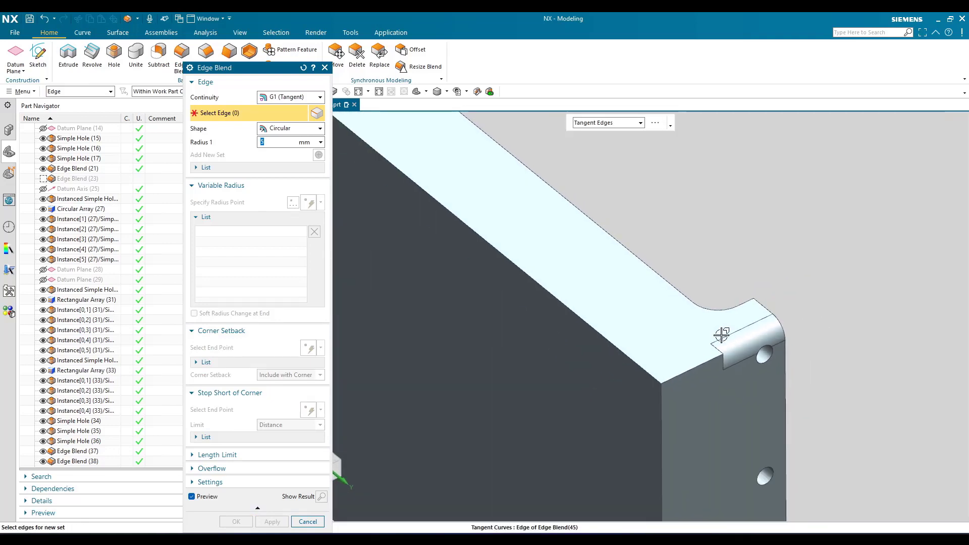
key("Escape")
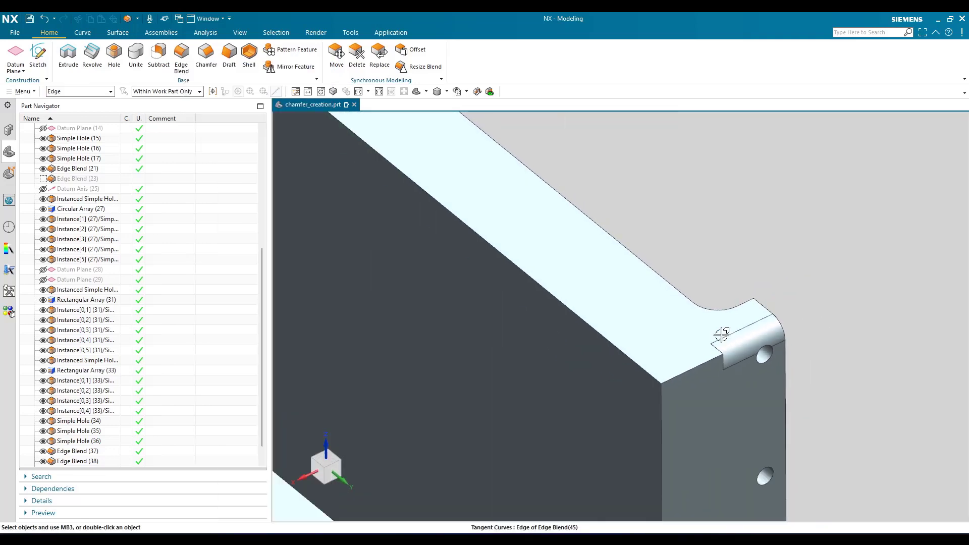
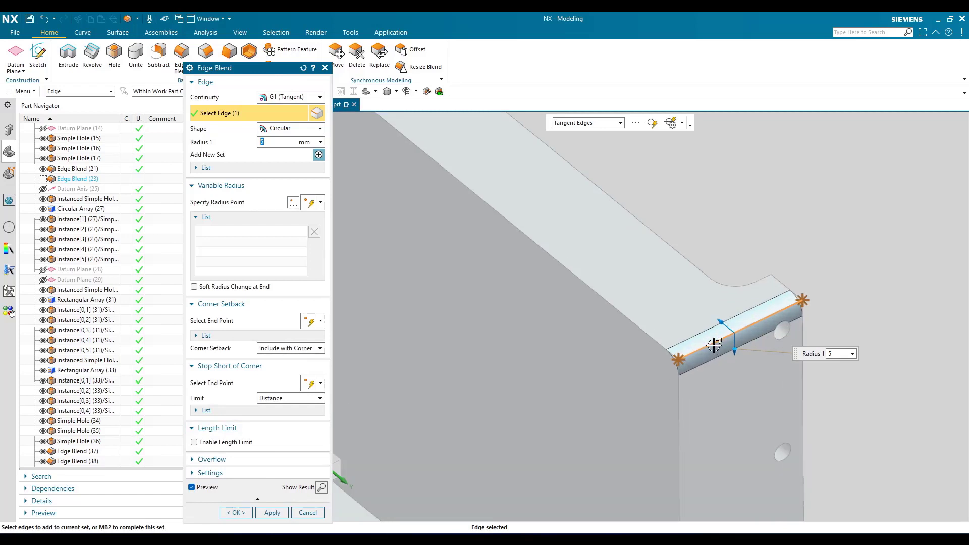
left_click(194, 442)
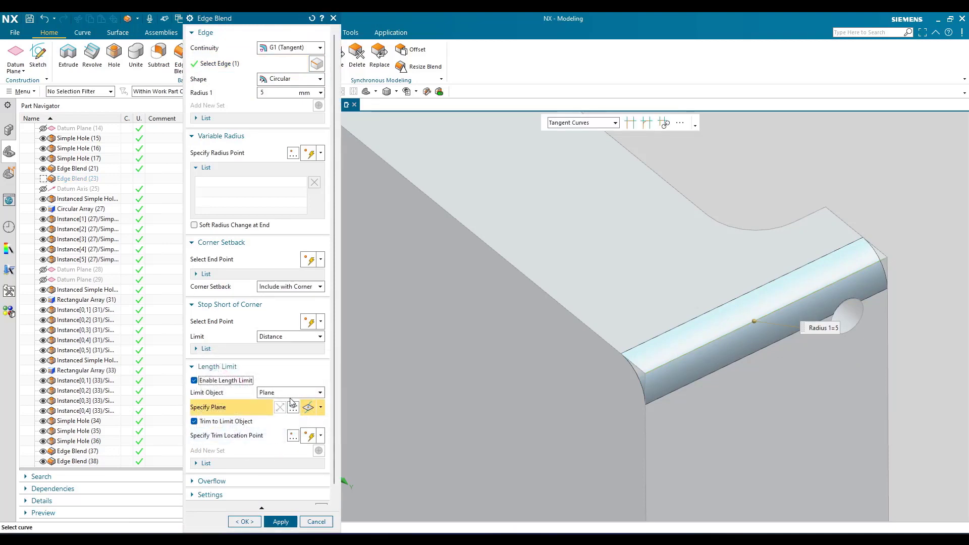
left_click(284, 395)
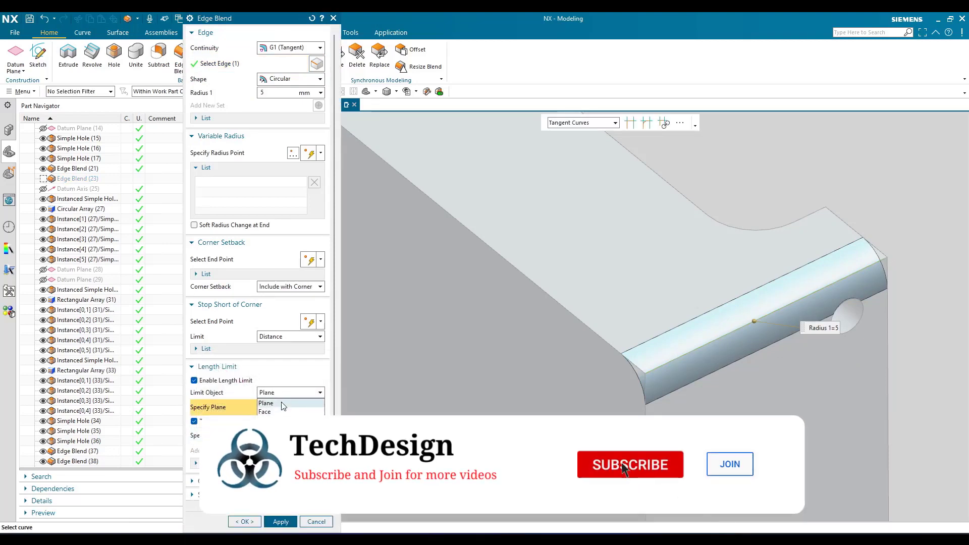
left_click(282, 404)
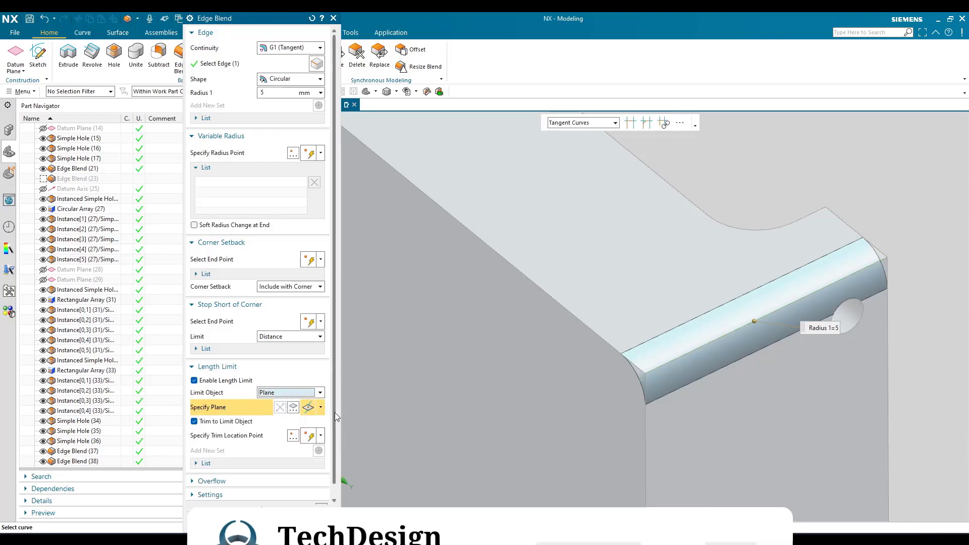
Define the limit plane at a distance of -8.5 mm from the tall wall's large inner face, trimming the blend there
left_click(320, 407)
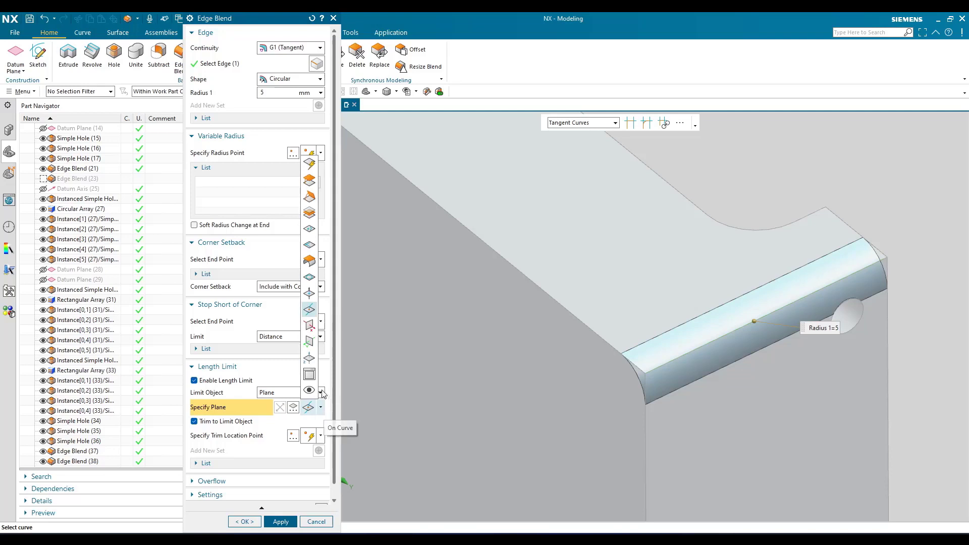
left_click(310, 182)
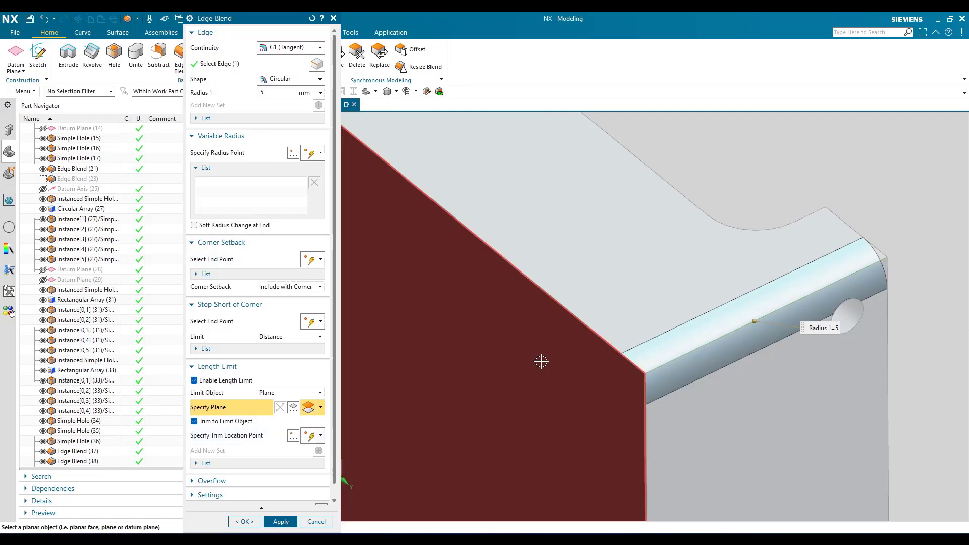
left_click(541, 362)
middle_click_drag(541, 363, 580, 364)
left_click_drag(588, 364, 614, 341)
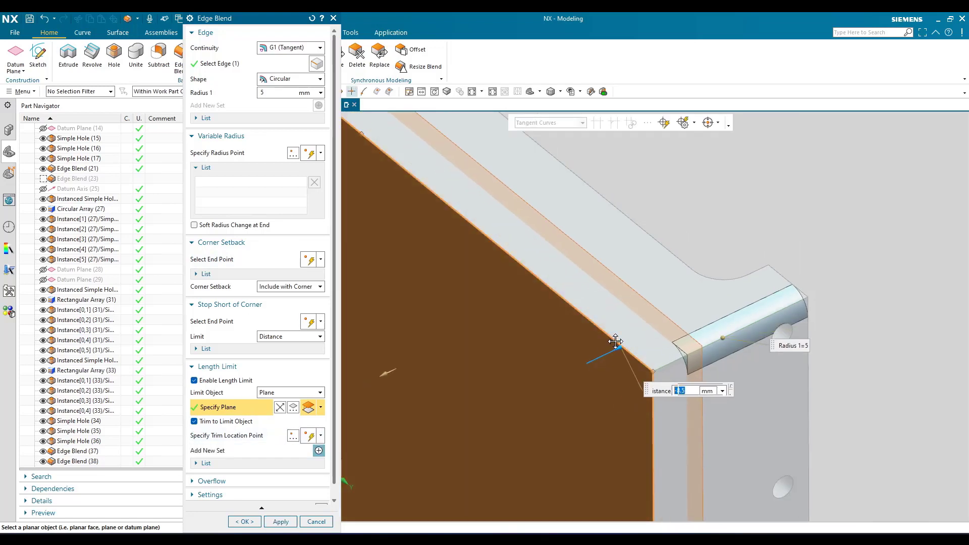
Examine the blend preview from several angles where the limit plane trims it
scroll(693, 346, "up", 3)
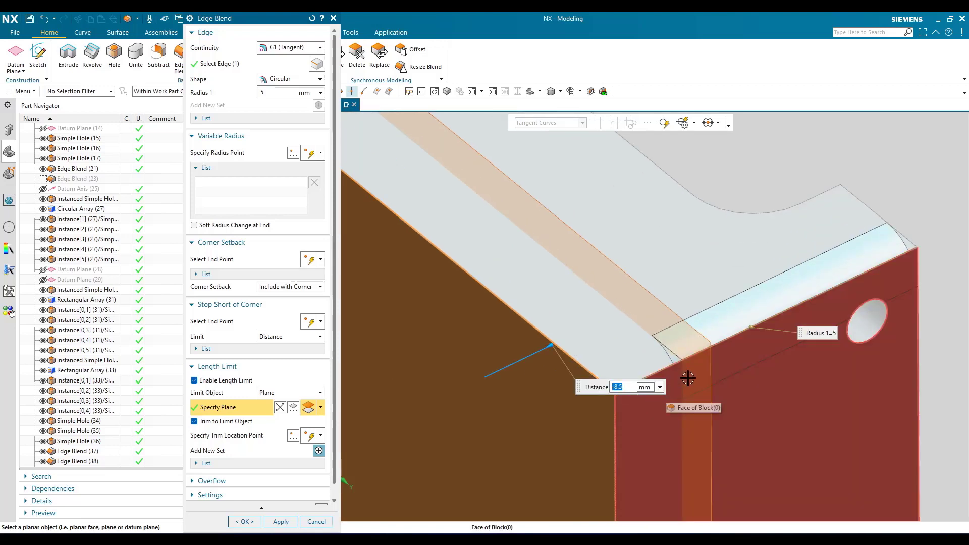
middle_click_drag(700, 350, 479, 377)
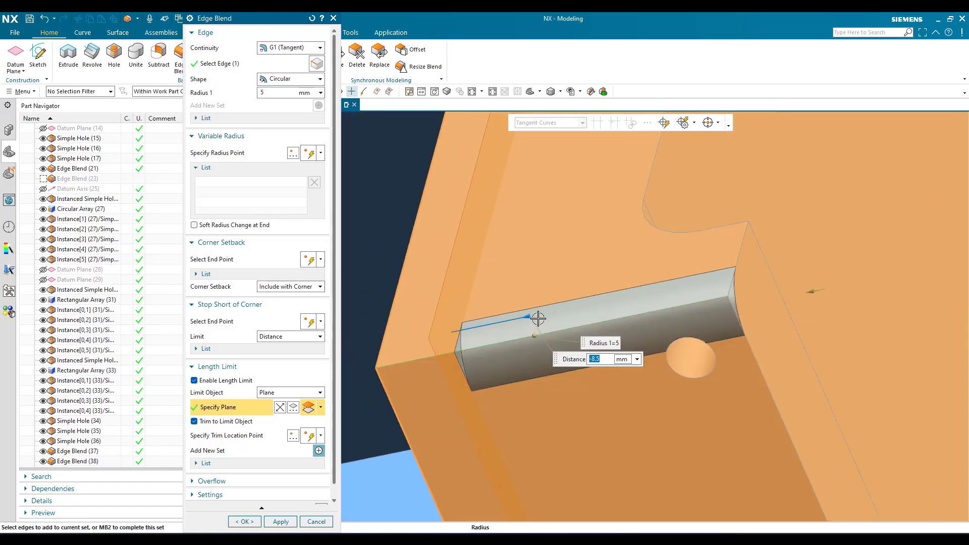
mouse_move(526, 318)
left_mouse_down()
mouse_move(606, 318)
mouse_move(525, 328)
left_mouse_up()
middle_click_drag(525, 329, 461, 362)
scroll(461, 362, "up", 4)
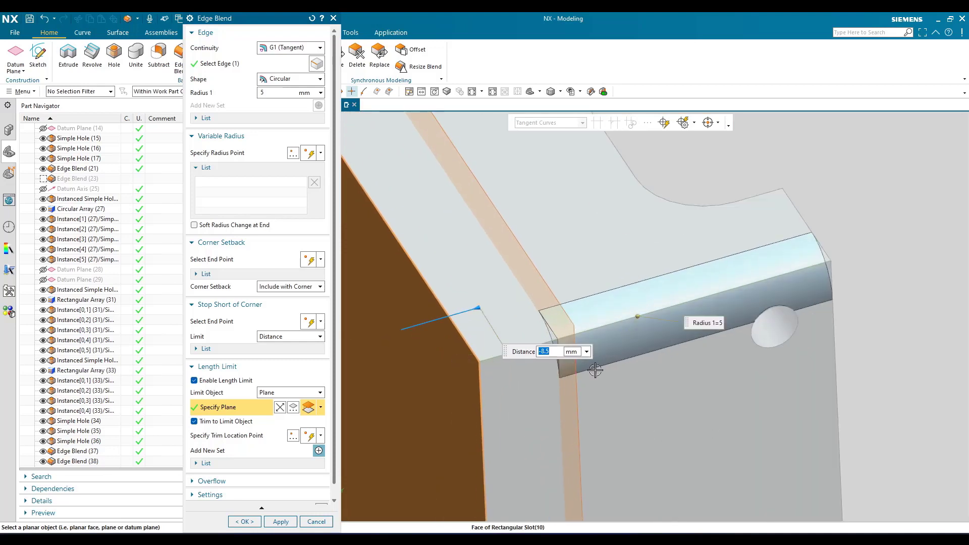
scroll(588, 428, "down", 2)
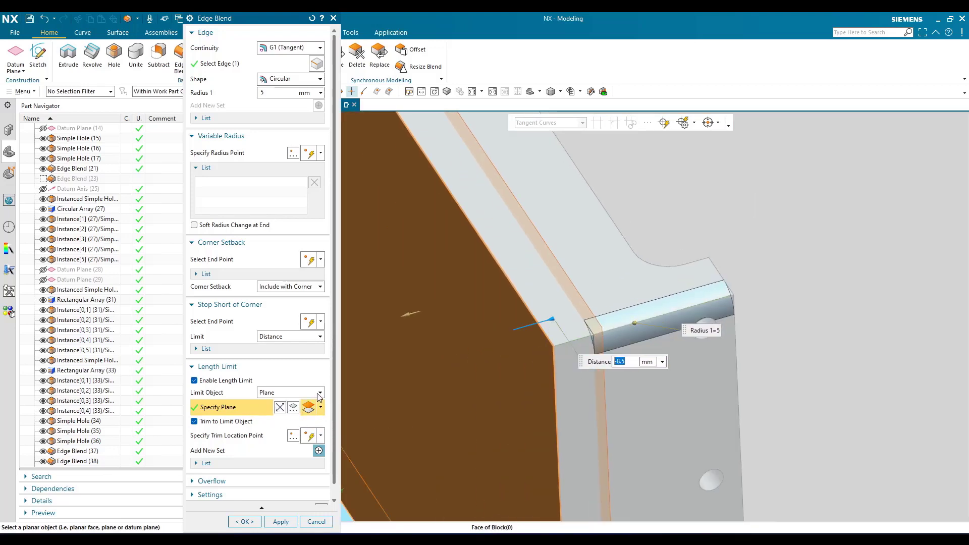
left_click(321, 409)
left_click(321, 410)
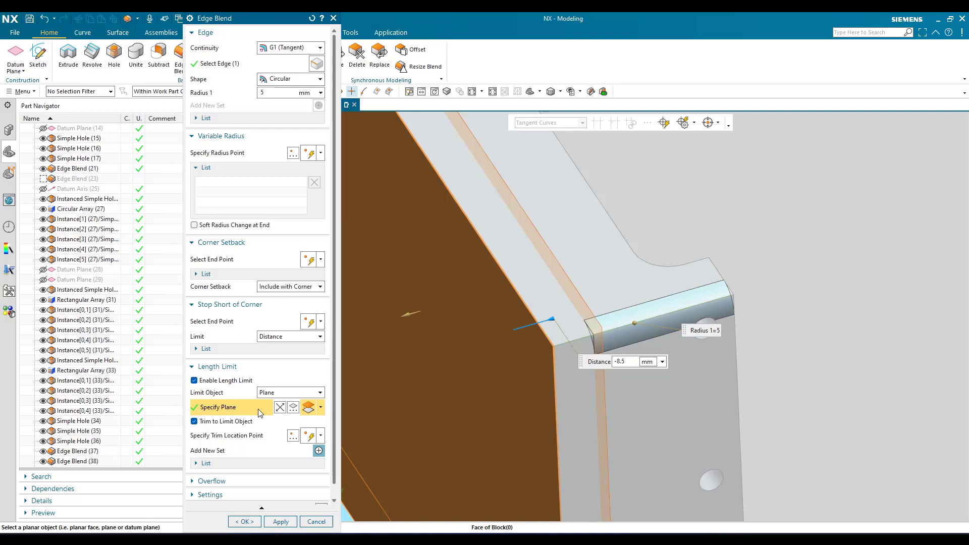
Review the limit object types, keep Plane, create the length-limited edge blend and show the whole bracket
left_click(276, 393)
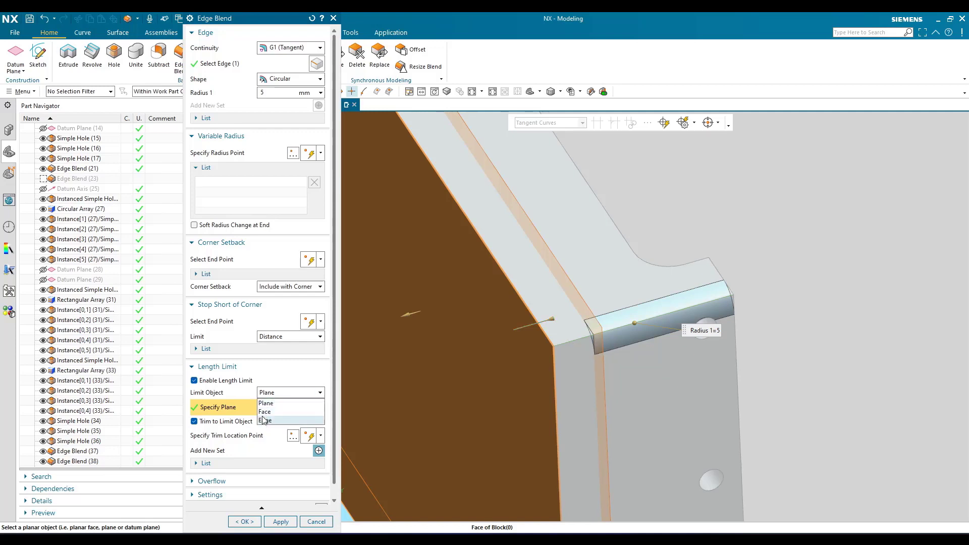
left_click(292, 403)
left_click(244, 522)
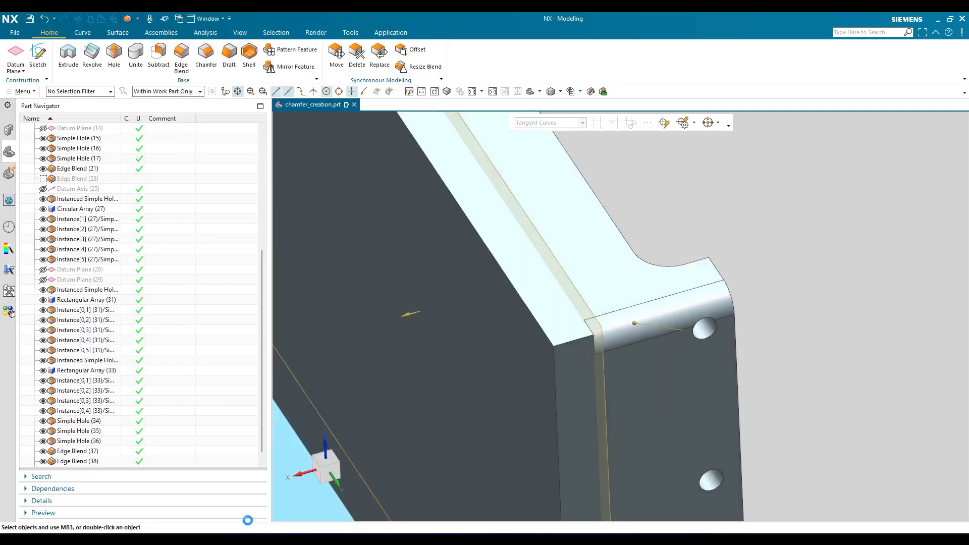
middle_click_drag(632, 322, 627, 264)
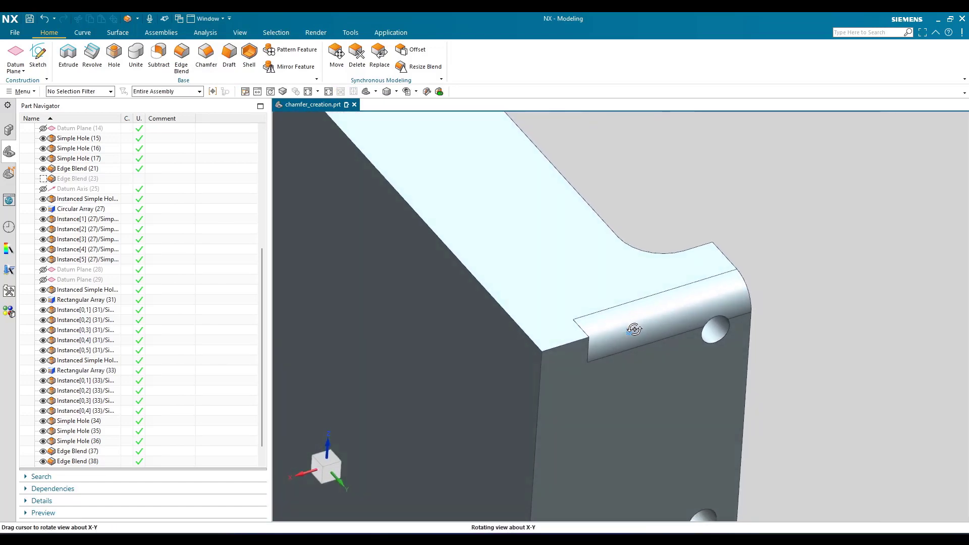
key("Home")
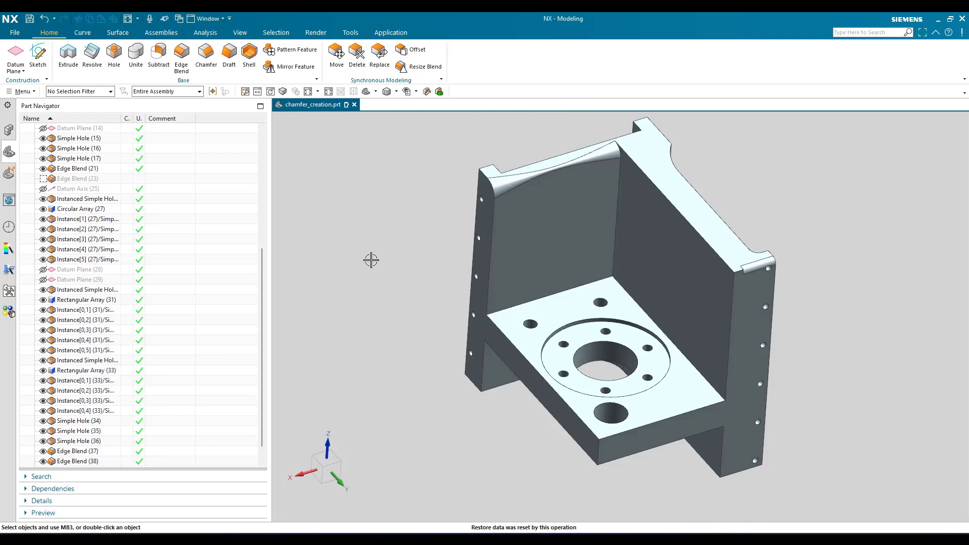